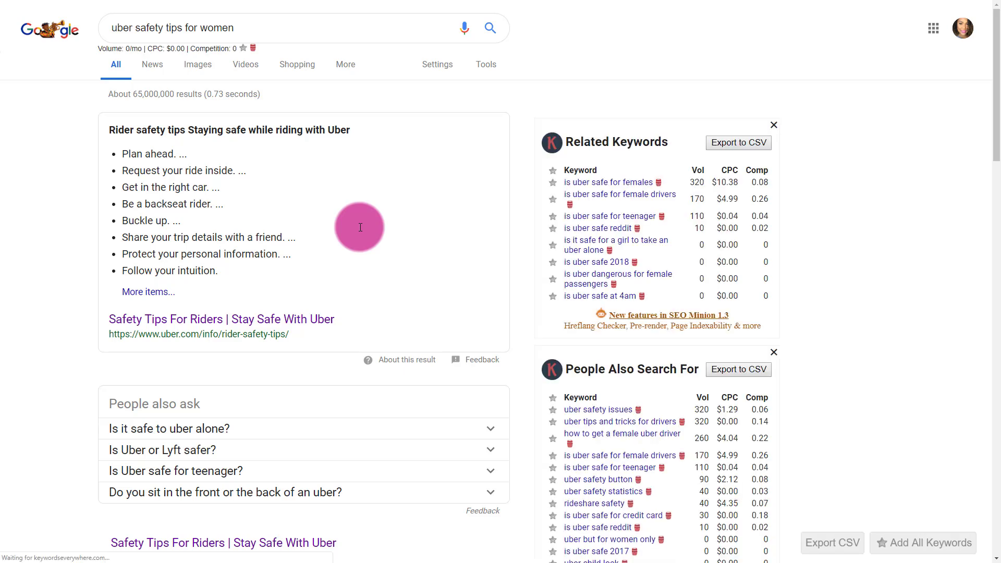
Scroll the Google results for 'uber safety tips for women' to review the Keywords Everywhere ideas.
scroll(360, 228, down, 5)
scroll(361, 227, down, 14)
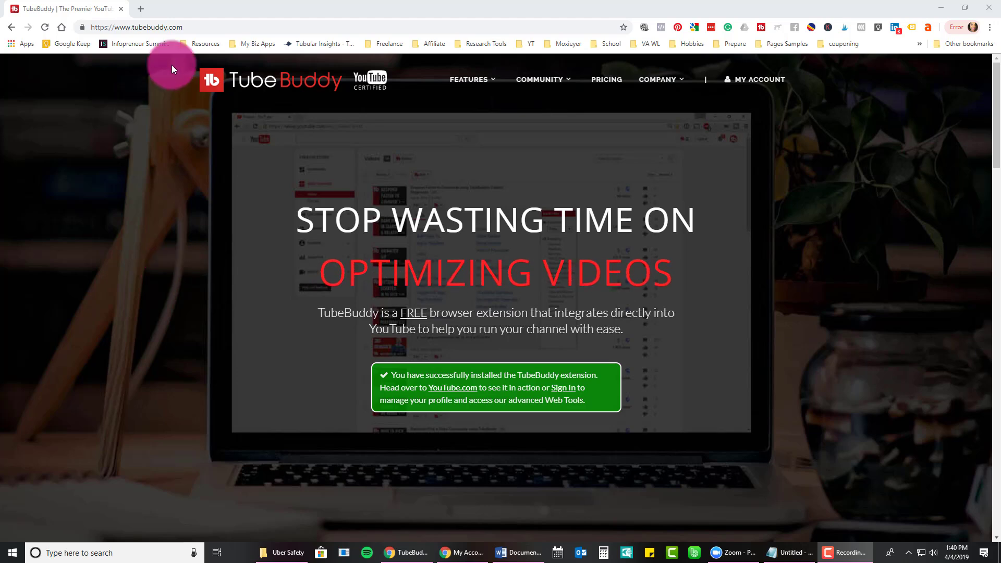
click(182, 31)
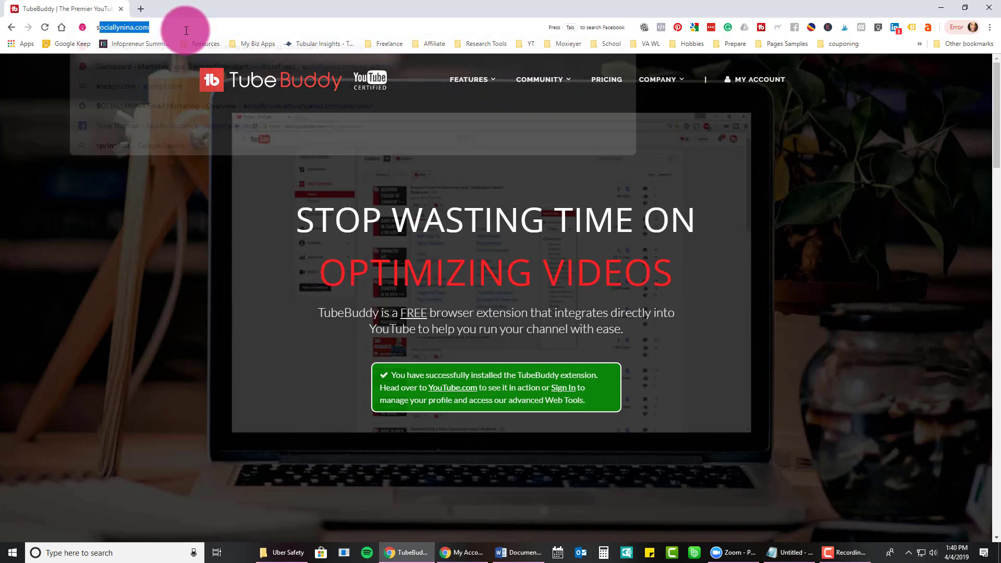
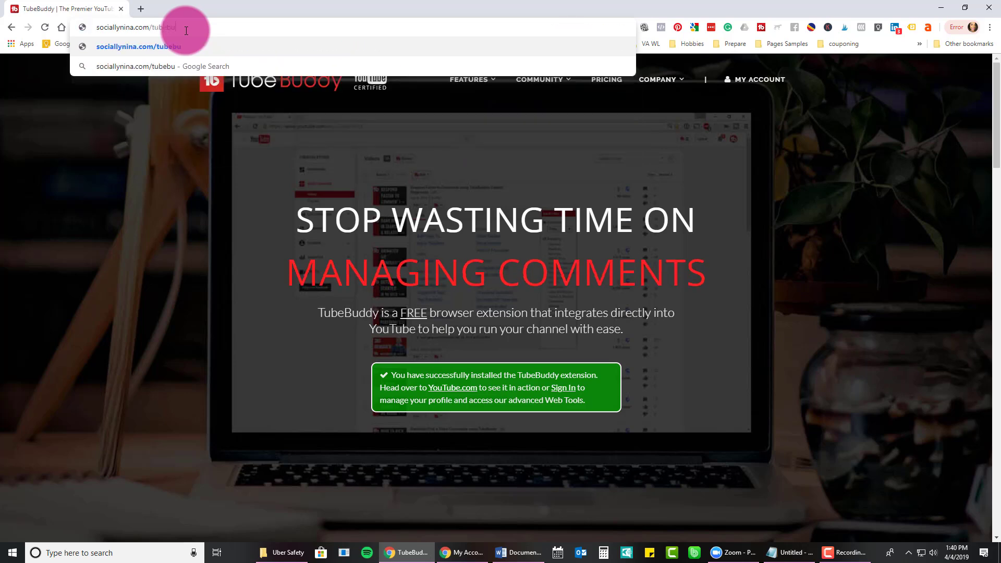
key(Return)
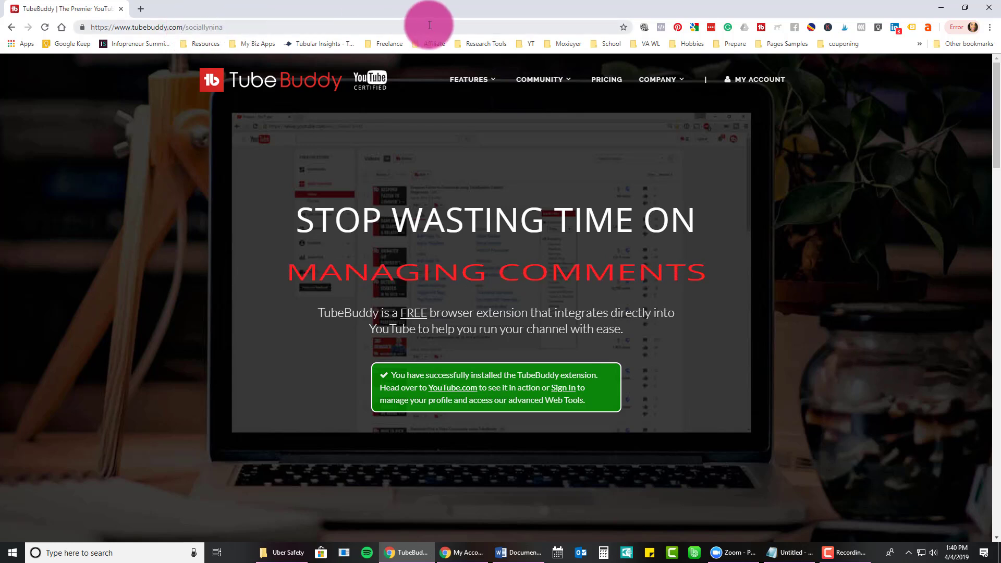
click(651, 79)
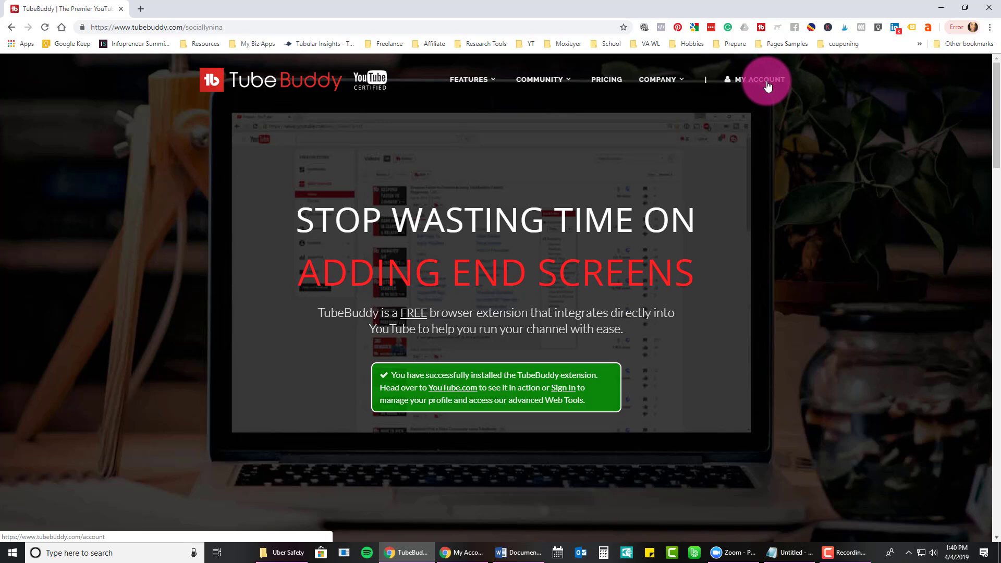
Open My Account to see both connected Pro-licence channels and their tools.
click(767, 82)
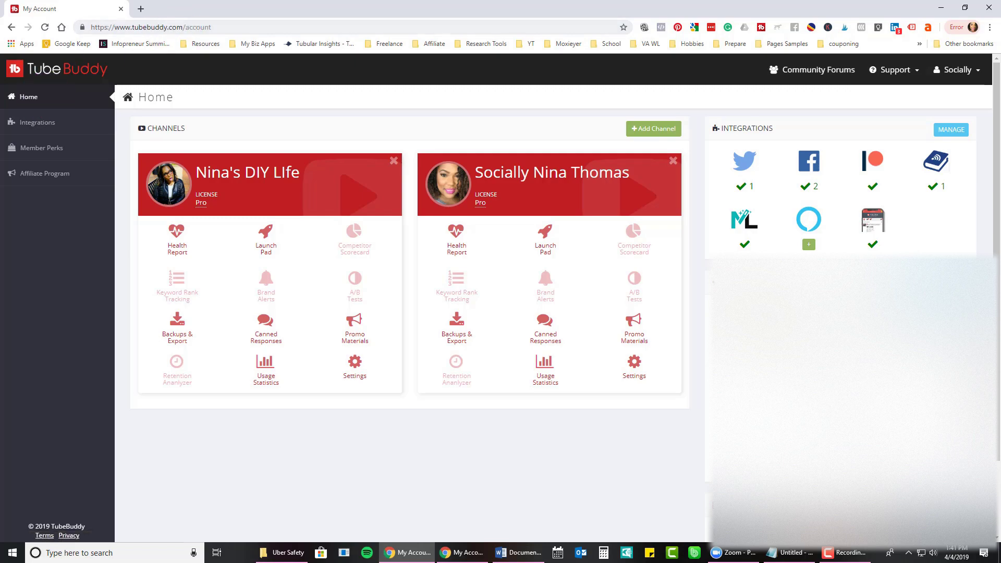
Check the TubeBuddy extension's options, then show the TubeBuddy menu on YouTube.
right_click(762, 28)
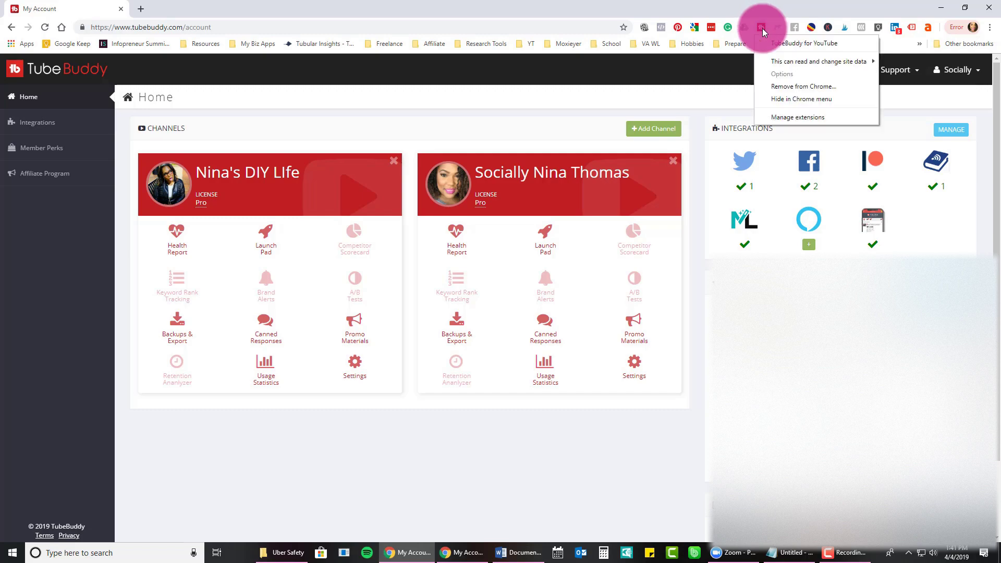
click(749, 5)
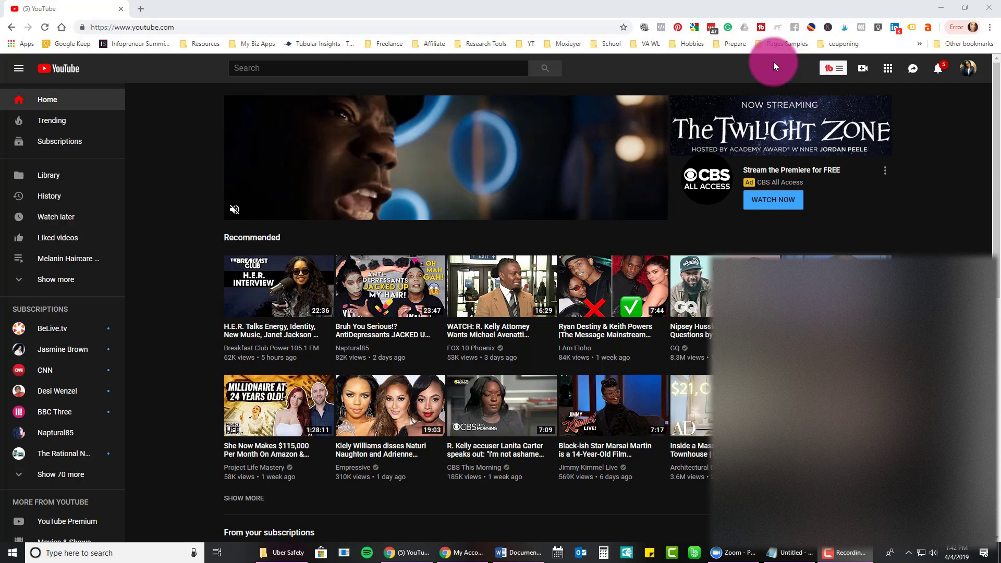
right_click(760, 29)
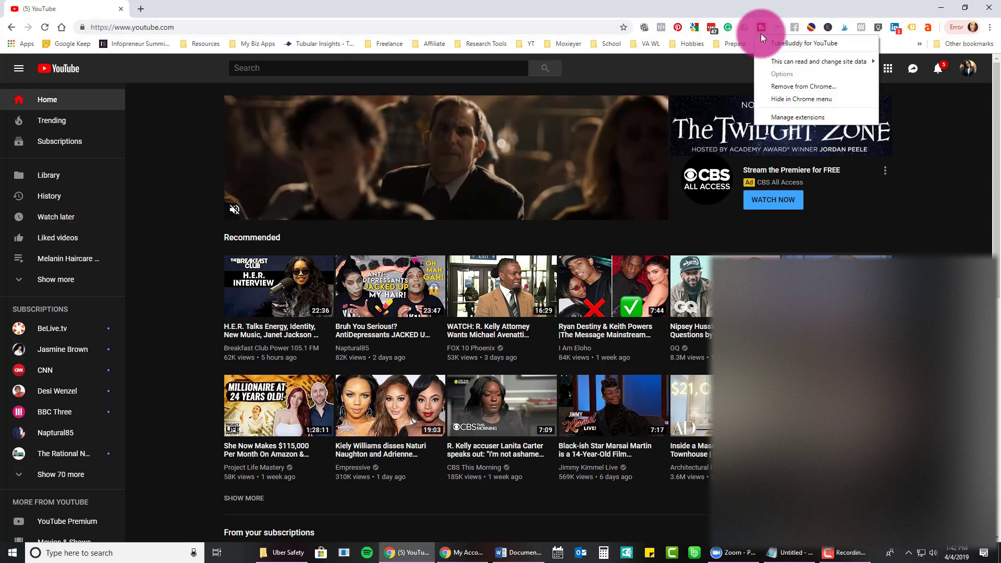
click(745, 5)
click(840, 70)
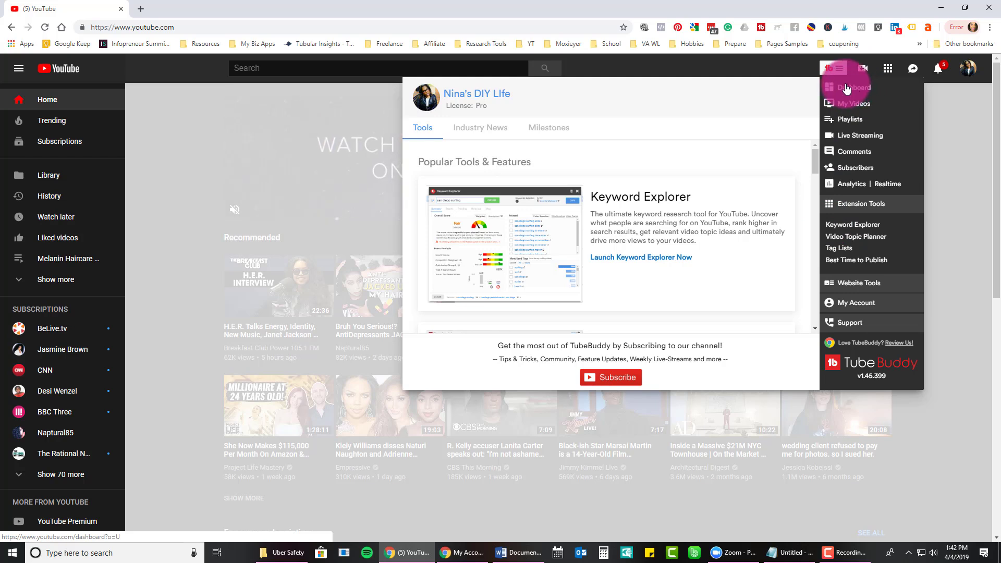
Choose My Videos from the TubeBuddy menu to list the channel's six uploads.
click(845, 107)
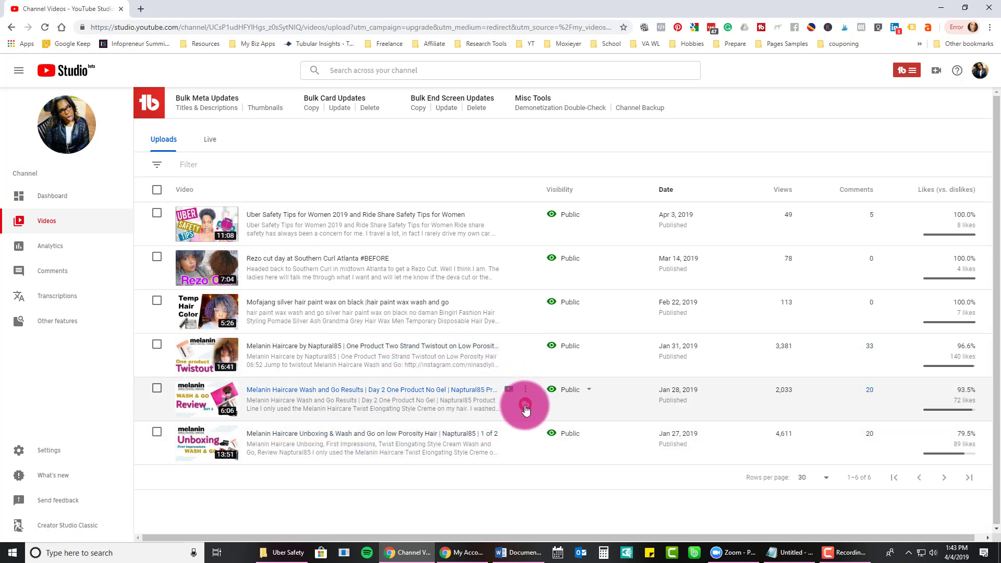
Look at TubeBuddy's tools for the Jan 28 video, then bring up the TubeBuddy panel in Studio.
click(526, 405)
scroll(537, 404, down, 1)
click(551, 401)
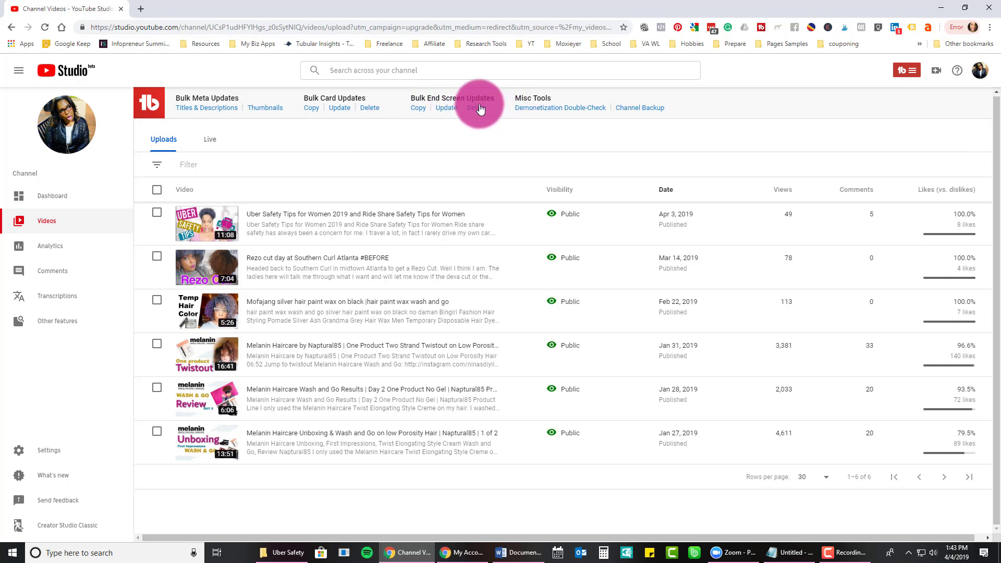
click(911, 73)
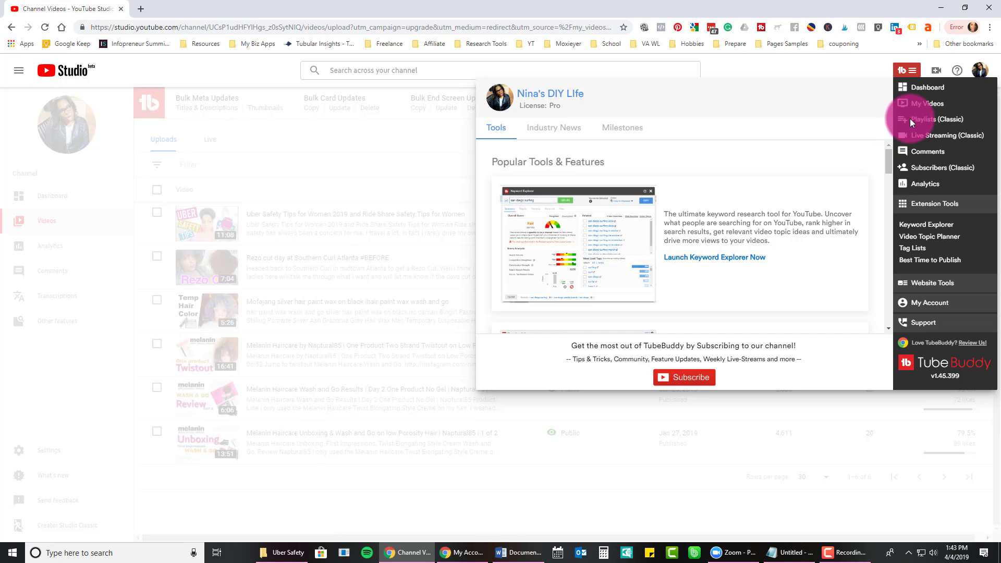
Go to Comments and view the first comment's Canned Responses, which has none saved.
click(917, 155)
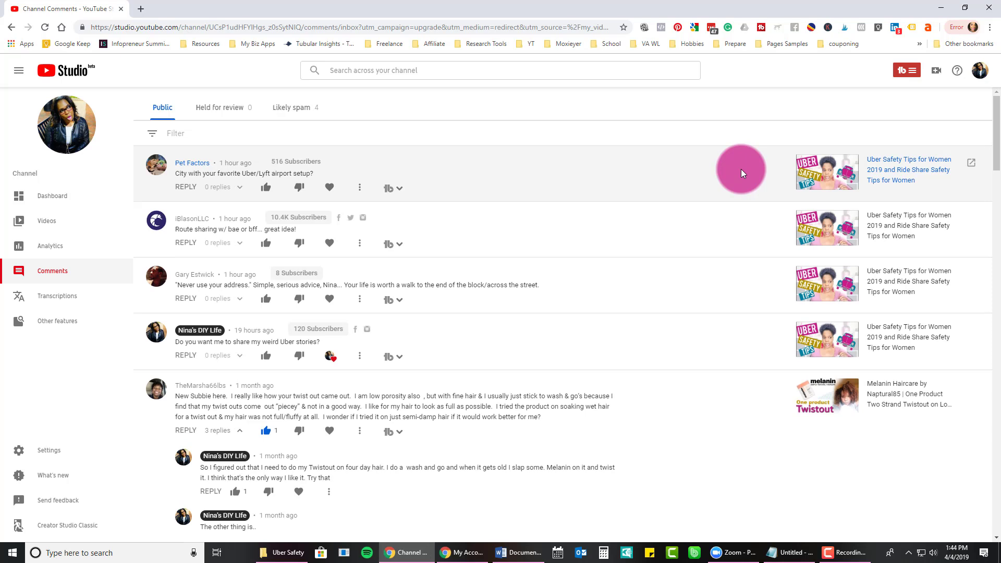
click(398, 189)
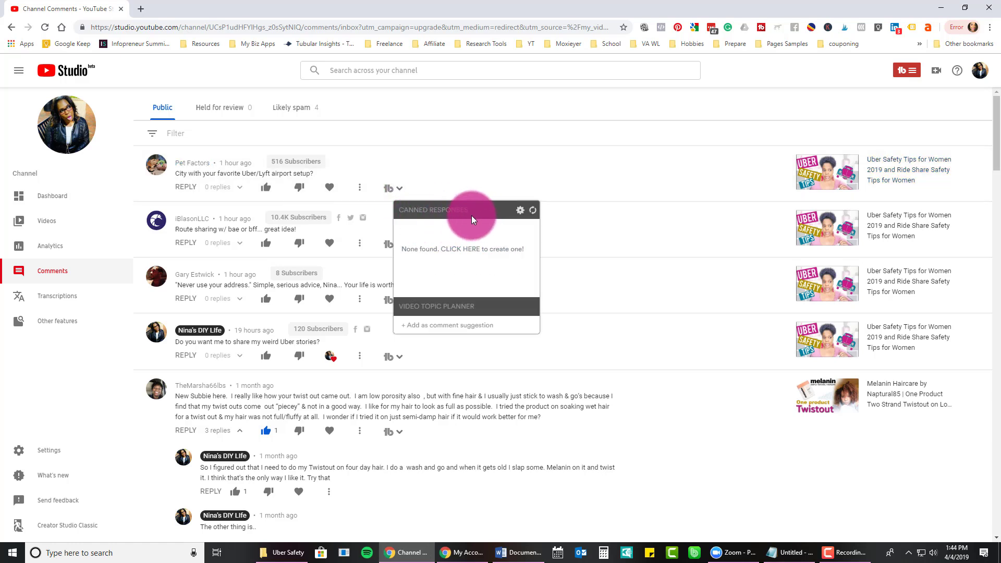
click(441, 243)
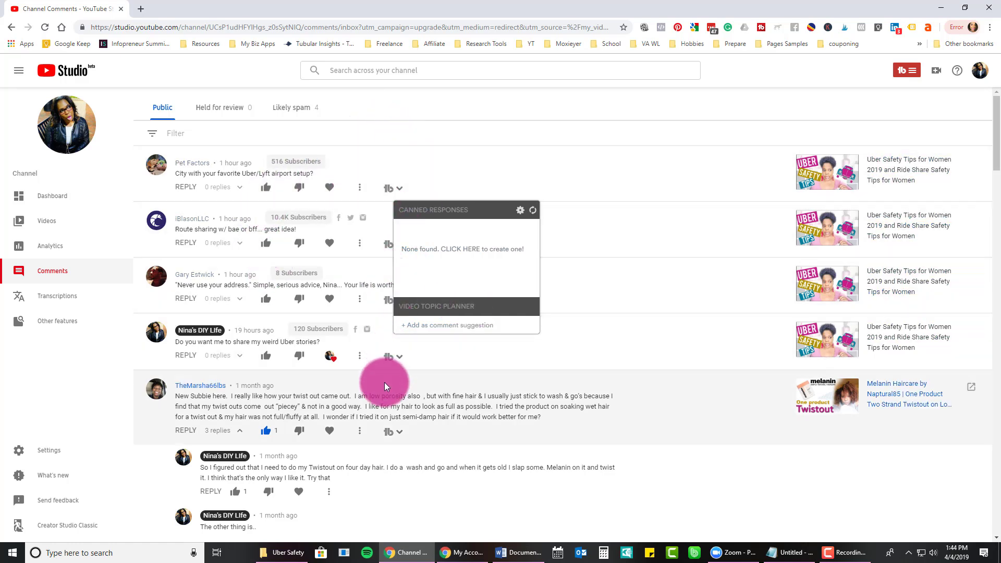
Launch Keyword Explorer from the TubeBuddy menu's Extension Tools.
click(915, 73)
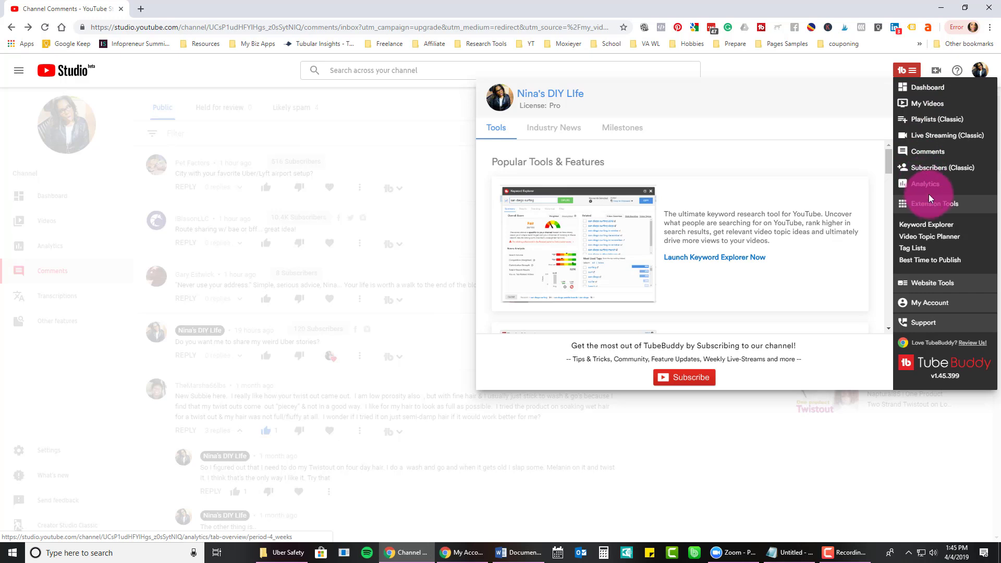
click(933, 226)
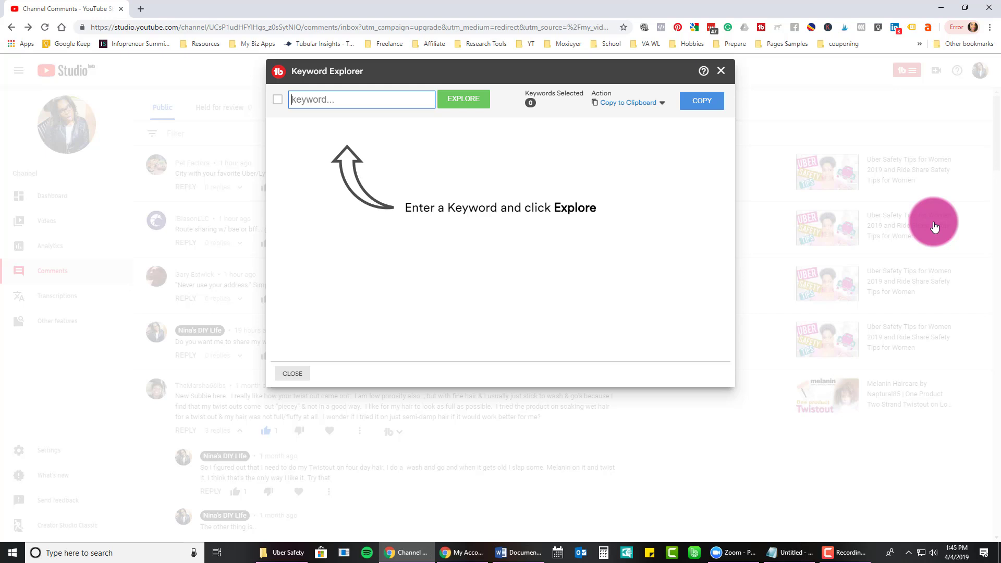
Explore 'uber safety' and review its search volume, competition and optimization strength ratings.
text(uber safety)
key(Return)
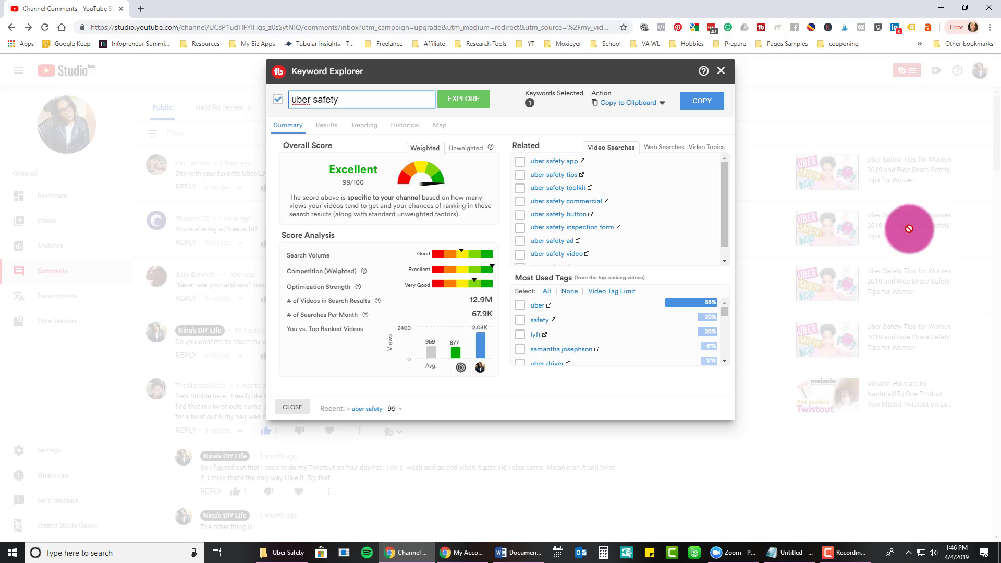
drag(285, 255, 346, 258)
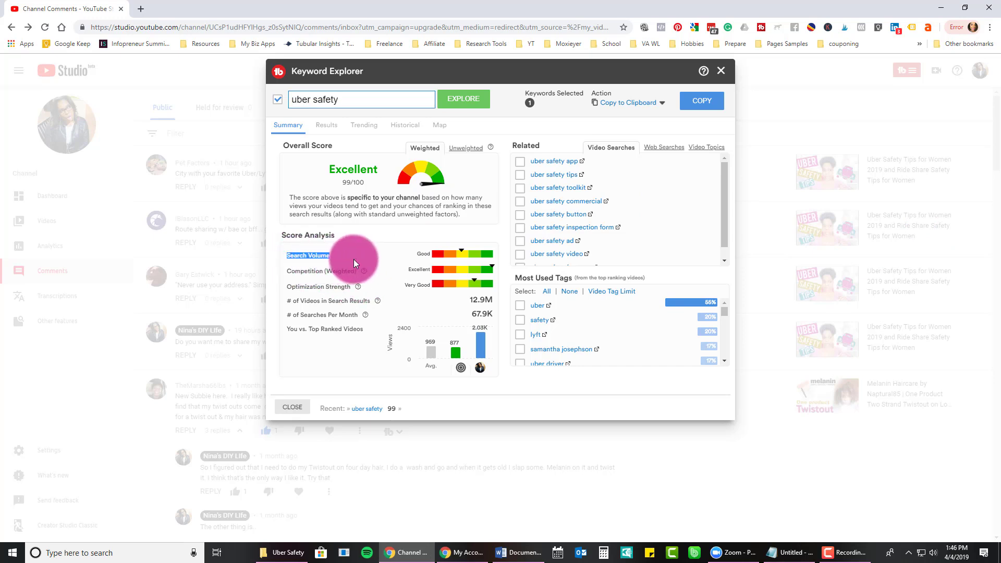
click(285, 273)
drag(286, 273, 373, 270)
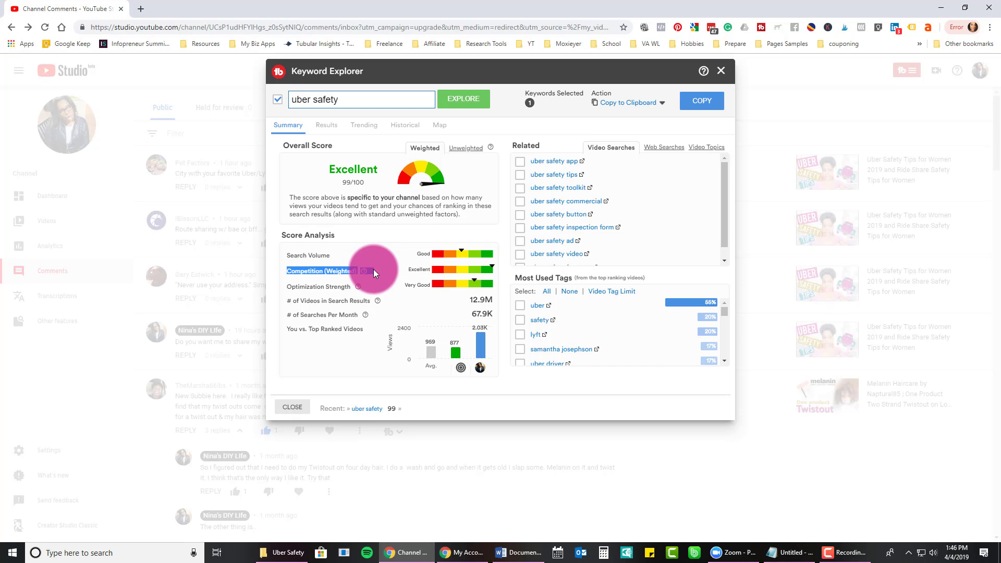
double_click(339, 286)
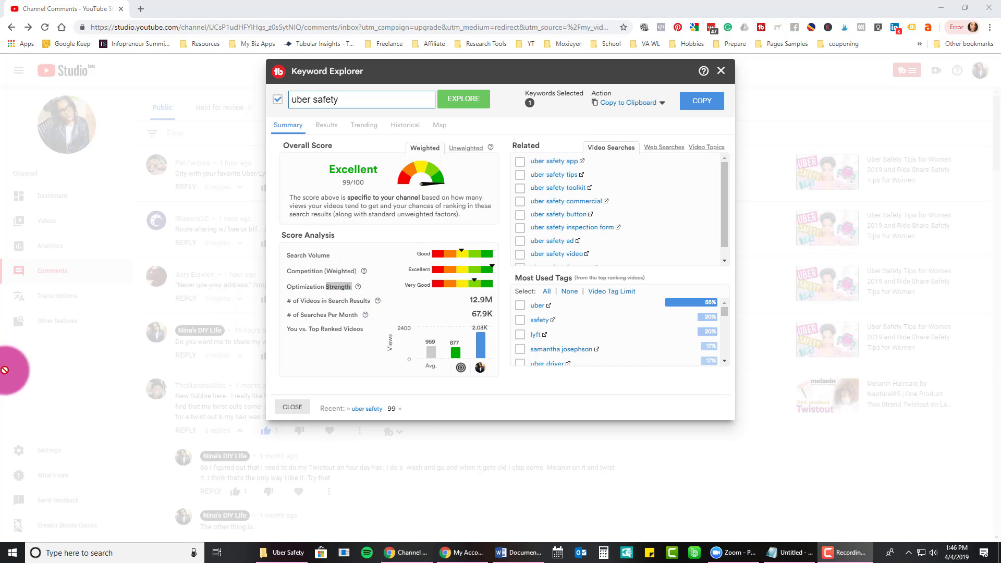
click(287, 282)
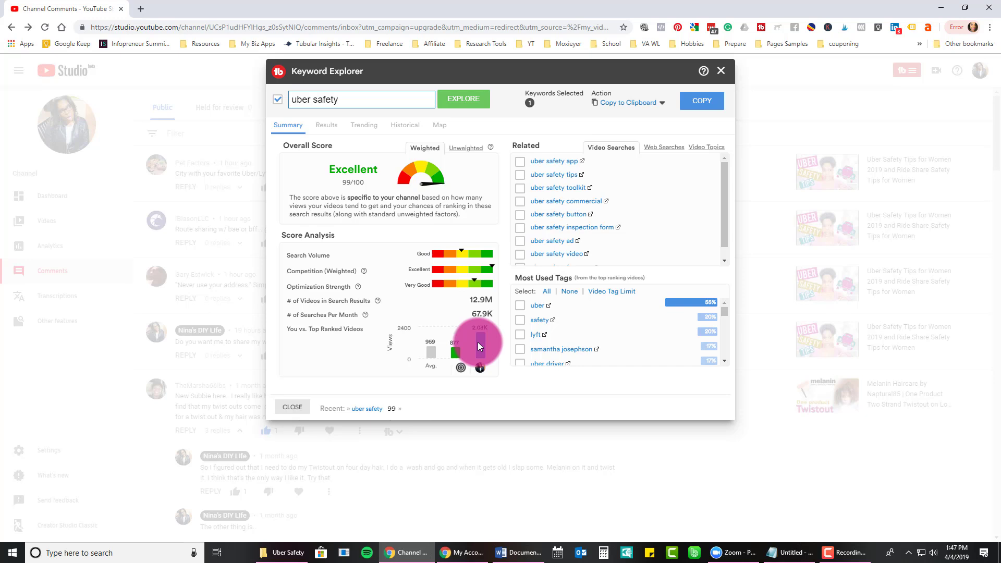
double_click(336, 99)
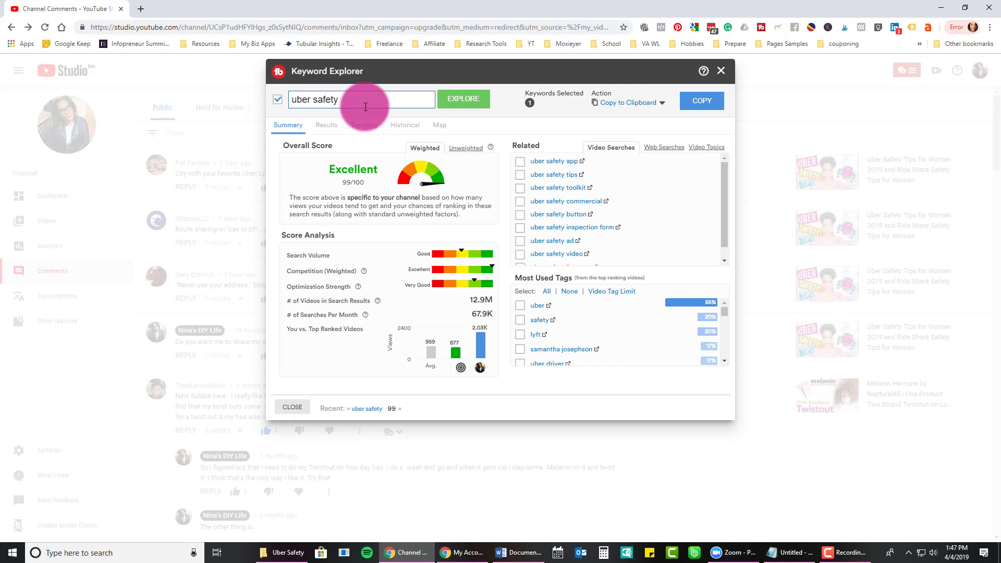
Create a tag list named 'Uber Safety' and copy the 'uber safety' keyword into it.
double_click(620, 103)
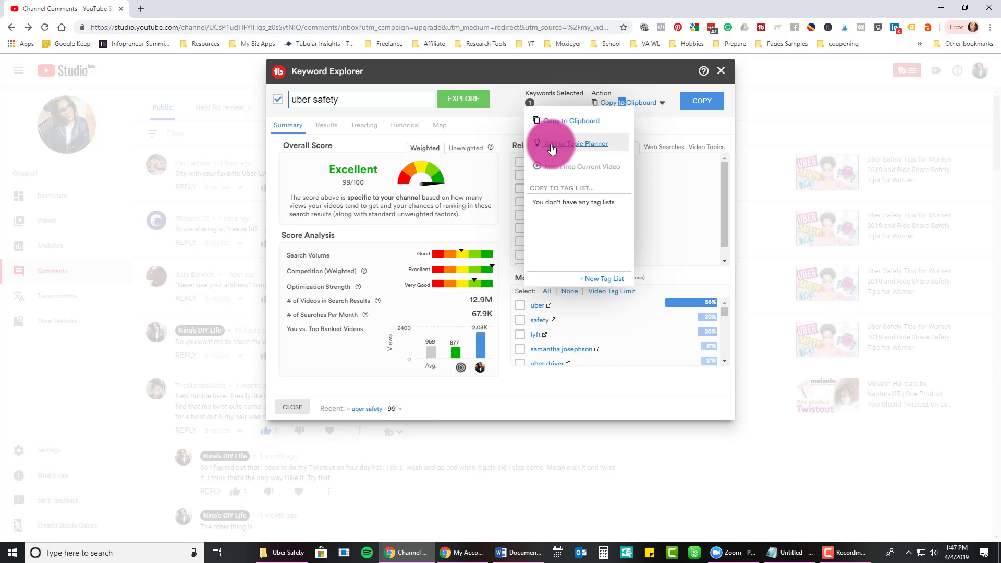
click(555, 192)
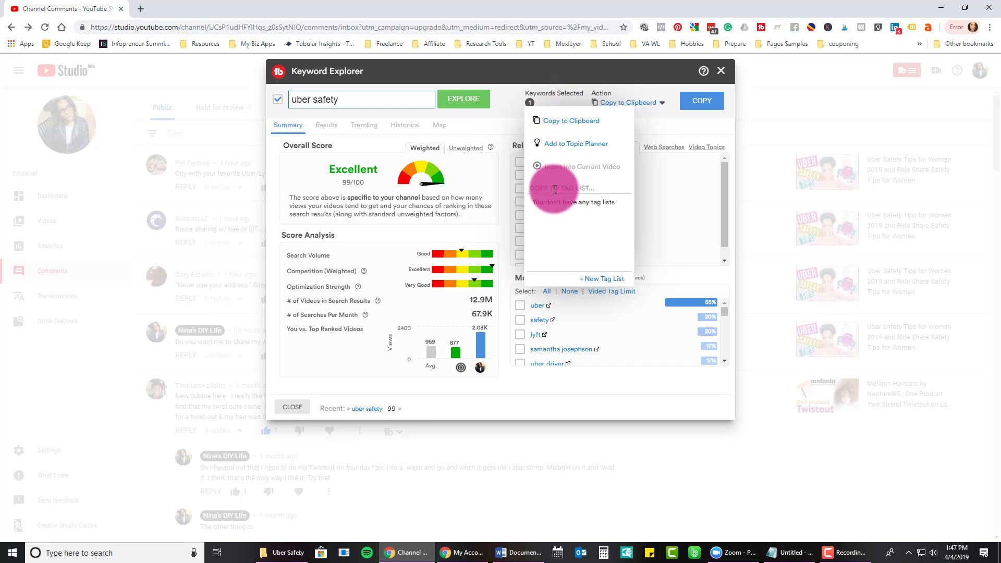
click(589, 280)
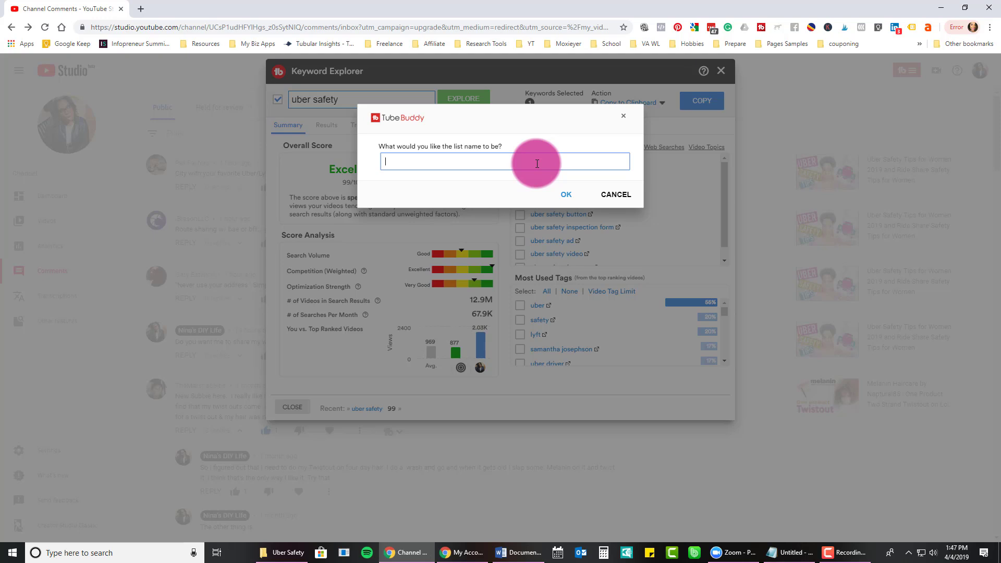
text(Uber Safety)
key(Return)
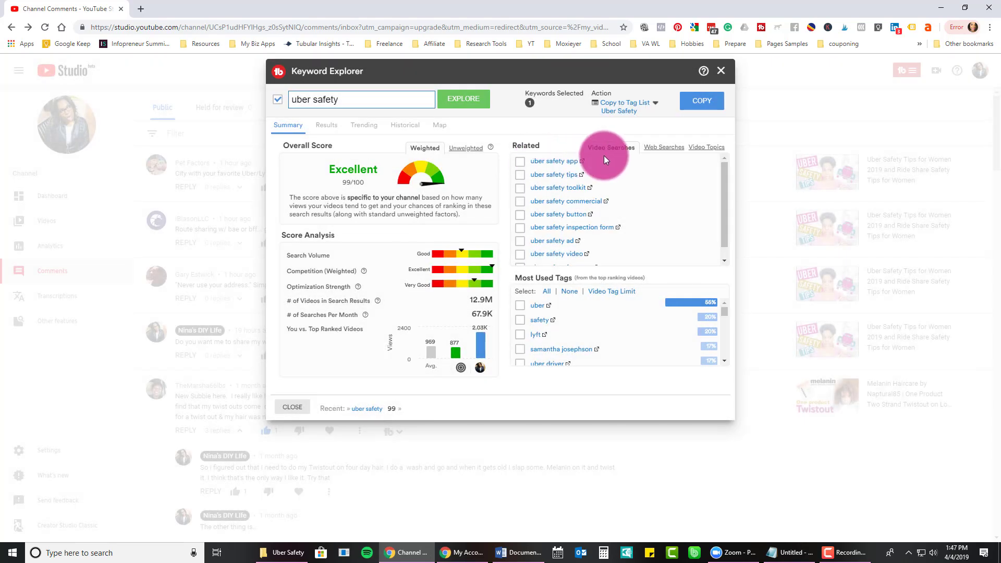
click(701, 101)
drag(358, 104, 216, 90)
Explore 'ride share safety' (Excellent 86/100) and copy it to the Uber Safety tag list.
click(299, 100)
double_click(290, 102)
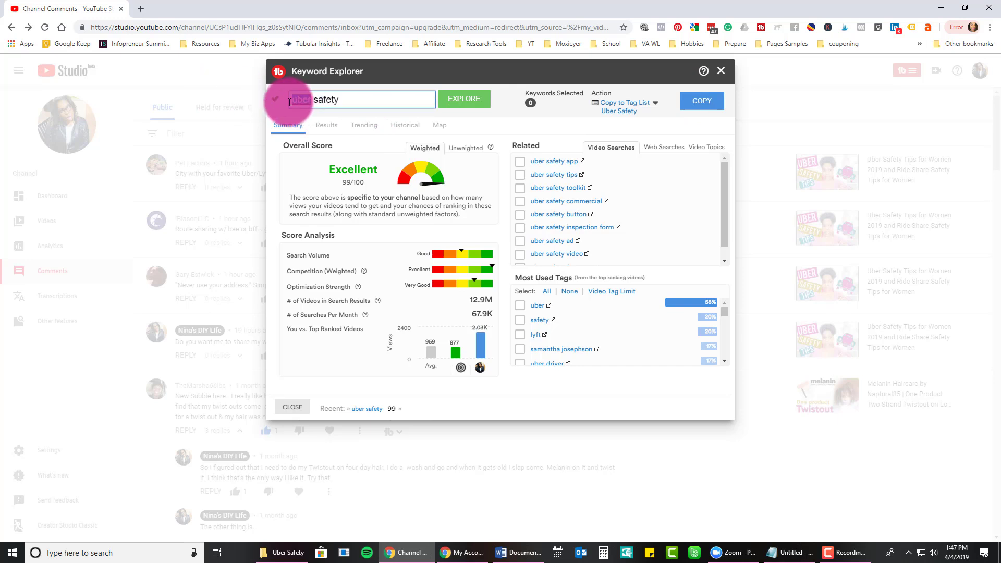
text(rideshare)
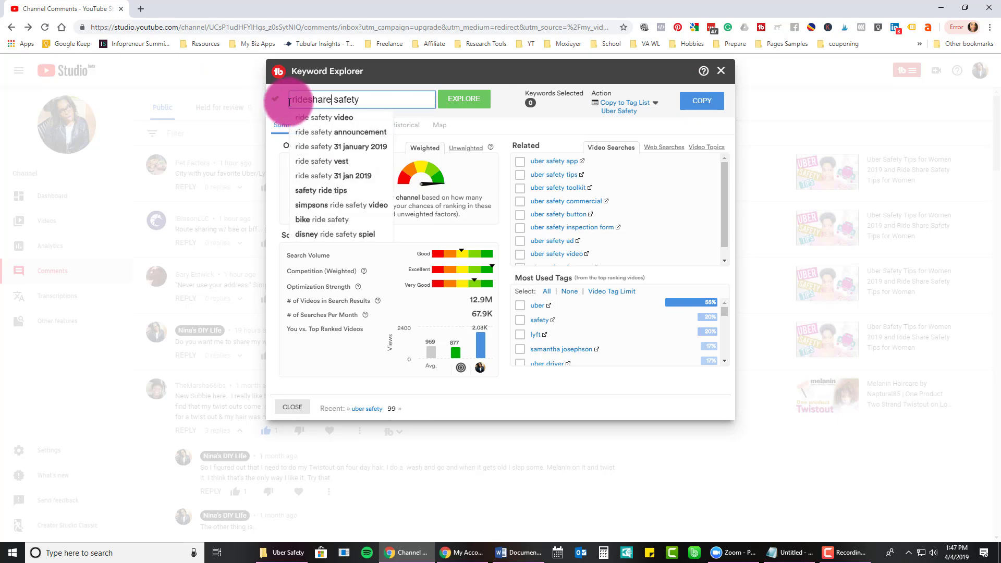
key(Return)
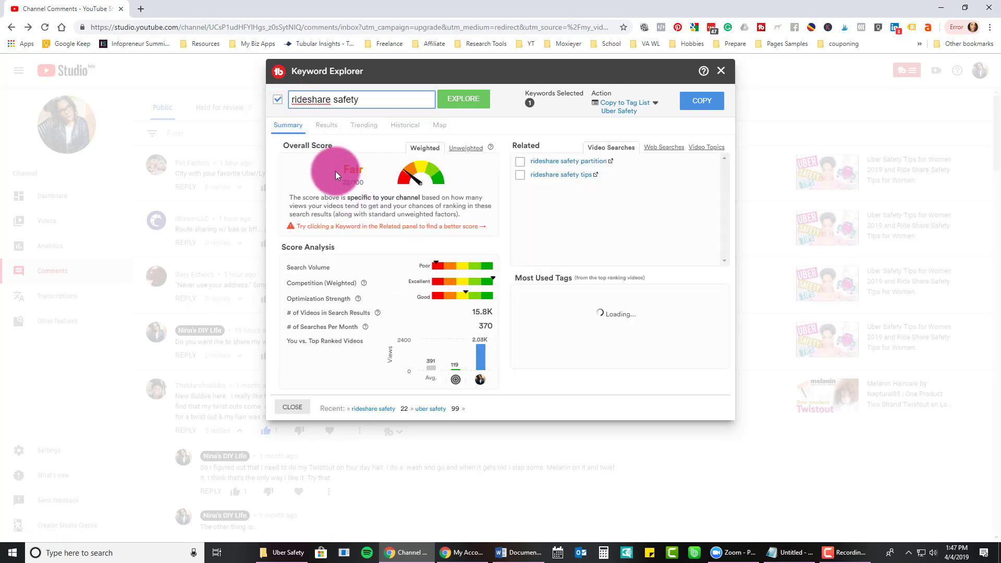
click(307, 100)
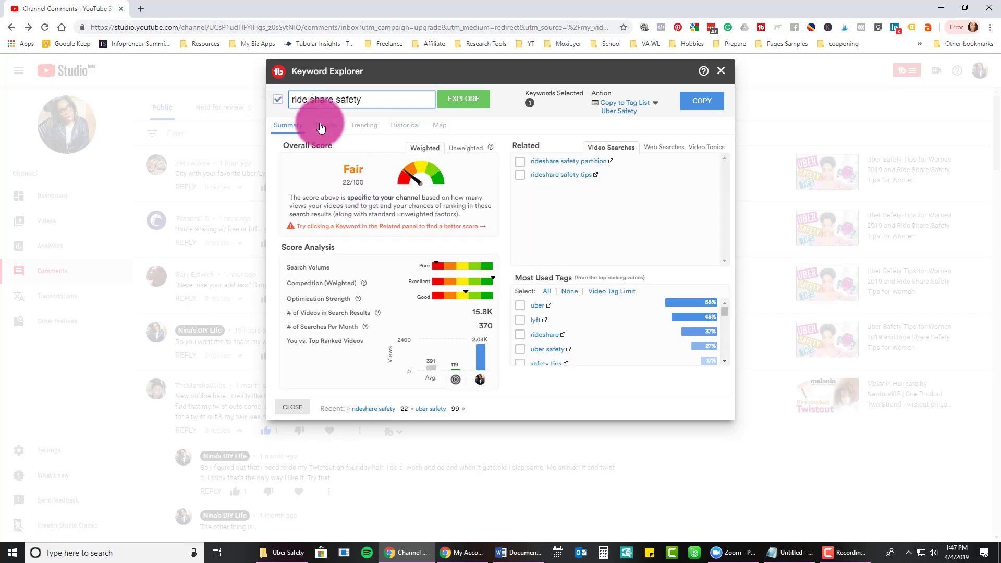
click(446, 100)
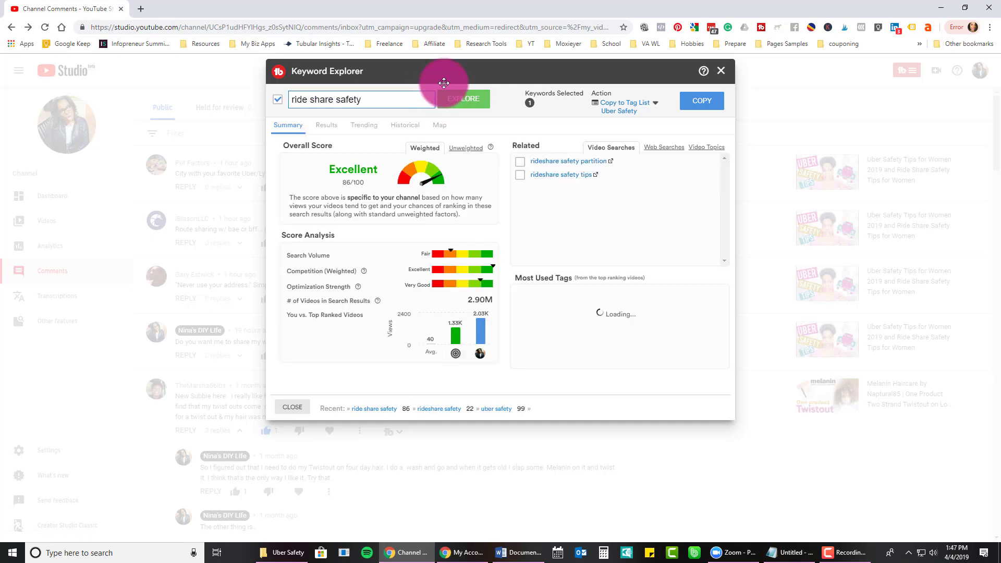
click(697, 104)
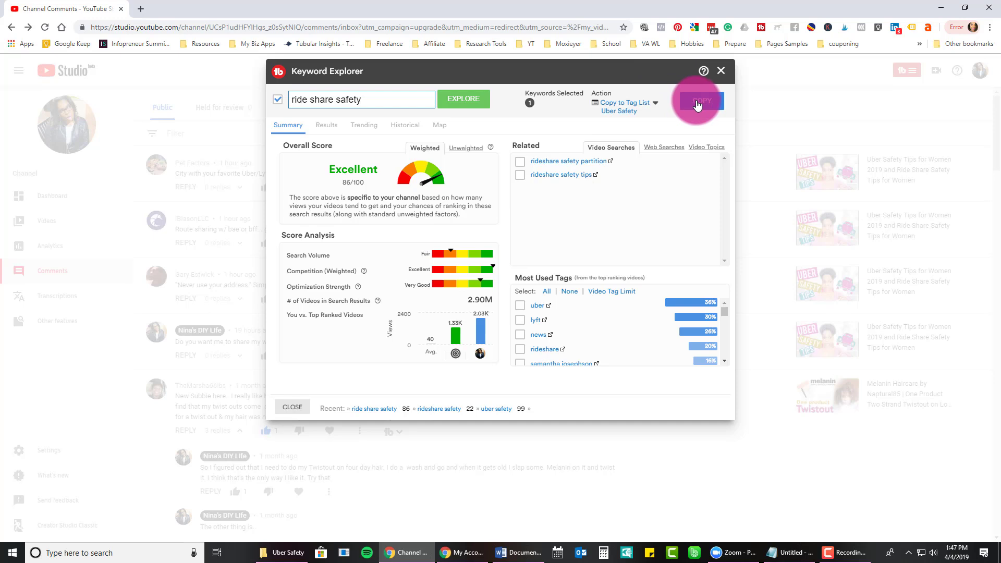
Try 'ride share' keyword variations, ending on 'rideshare guy' (Very Good 60/100).
click(326, 101)
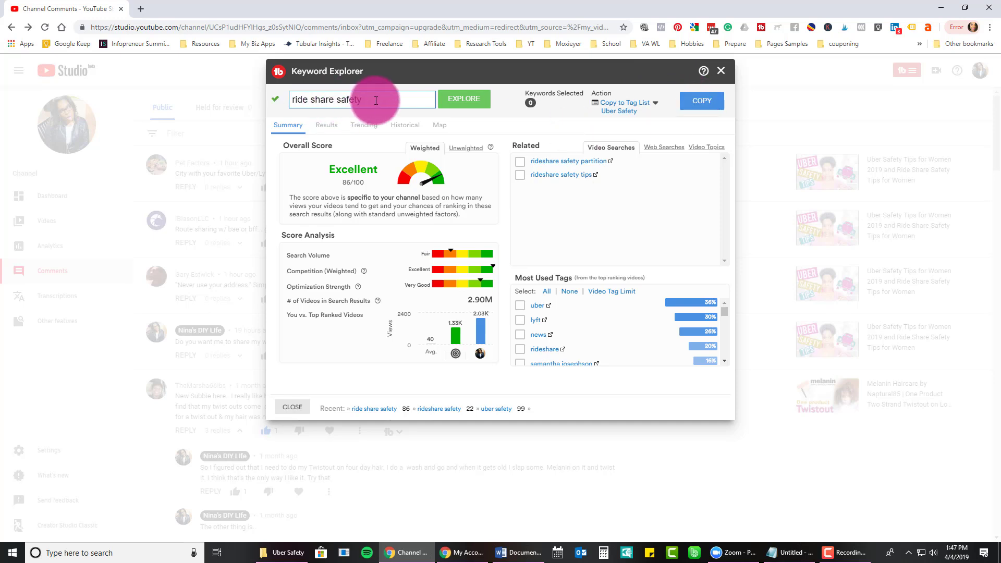
drag(376, 101, 273, 100)
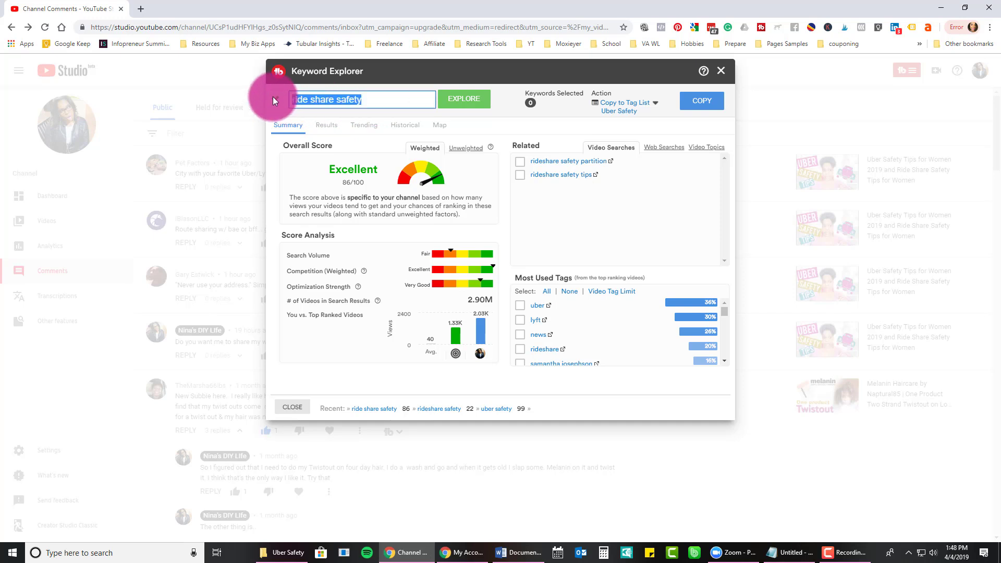
text(ride)
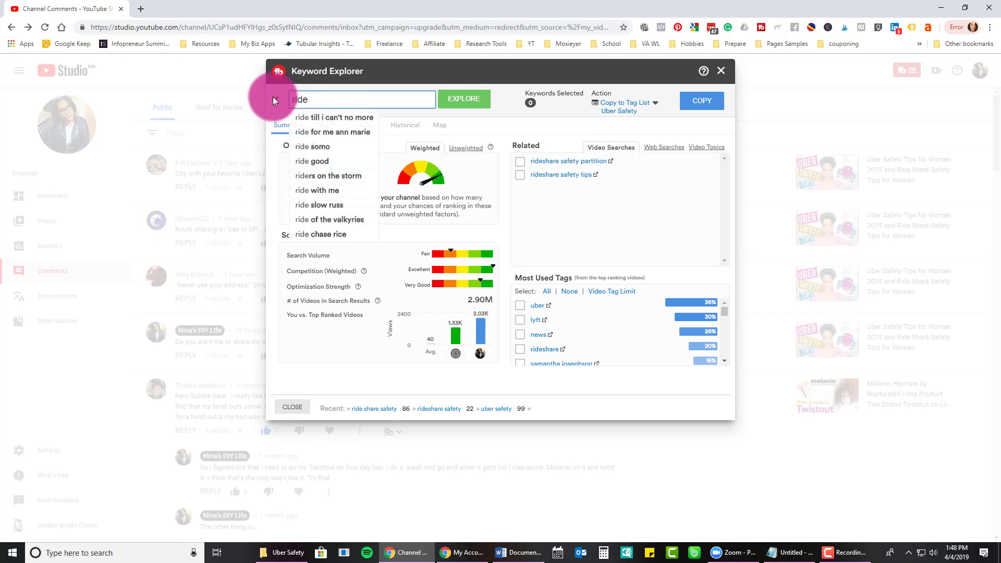
text( sha)
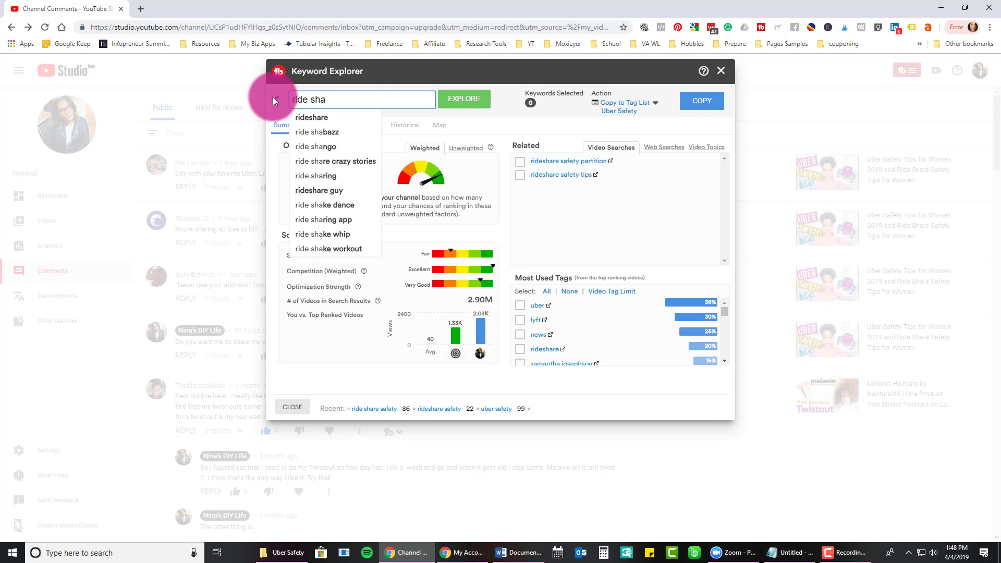
text(re)
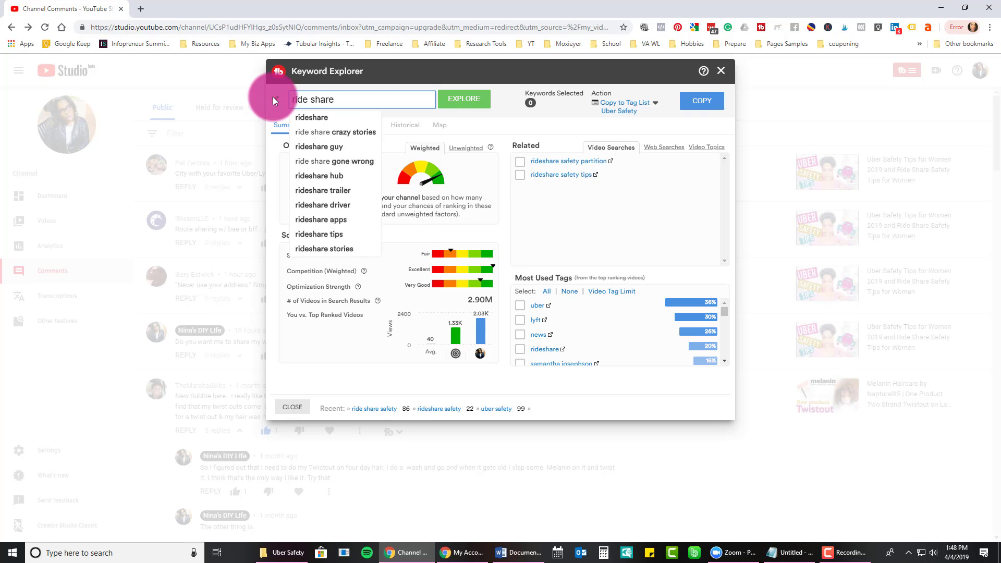
click(309, 138)
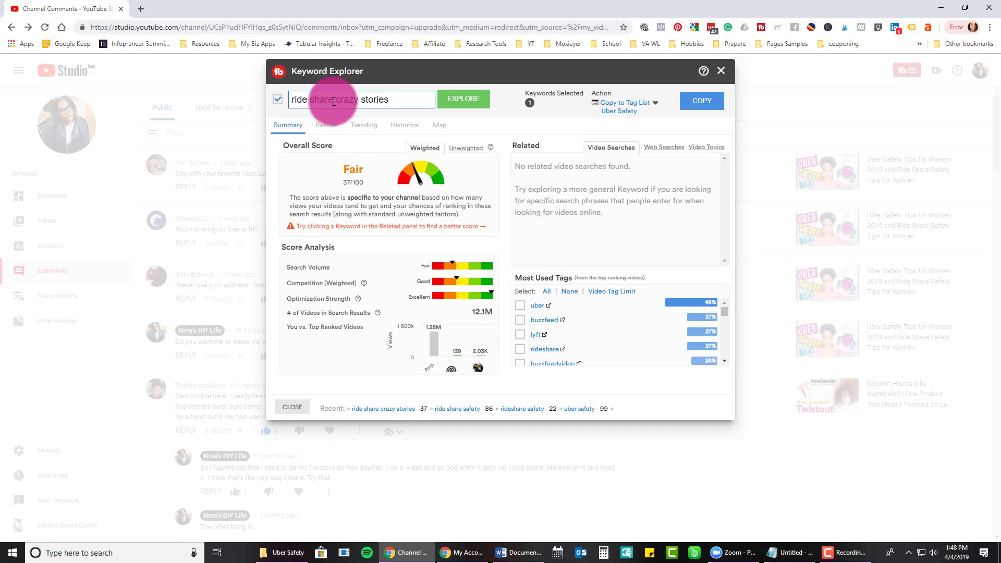
drag(336, 101, 408, 105)
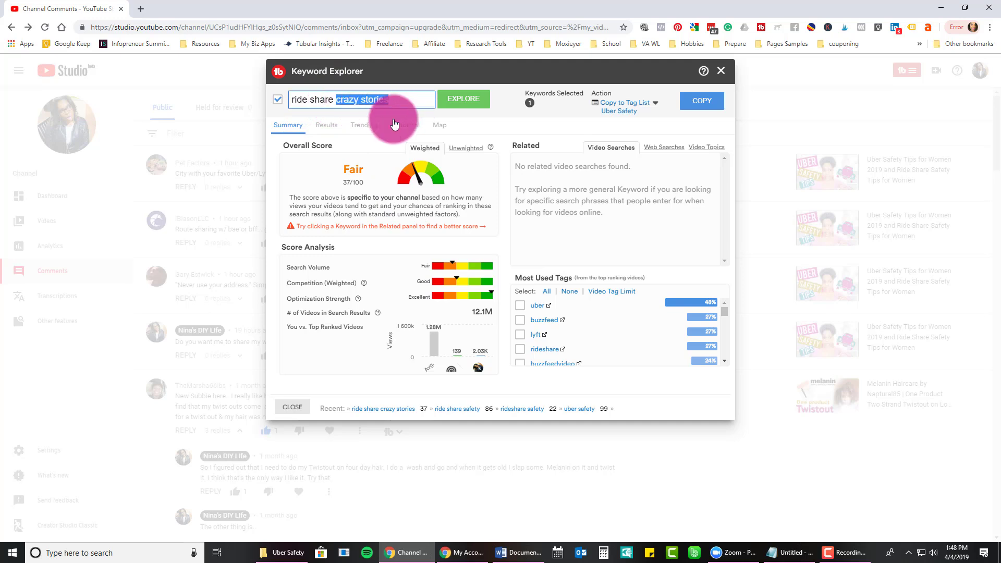
key(BackSpace)
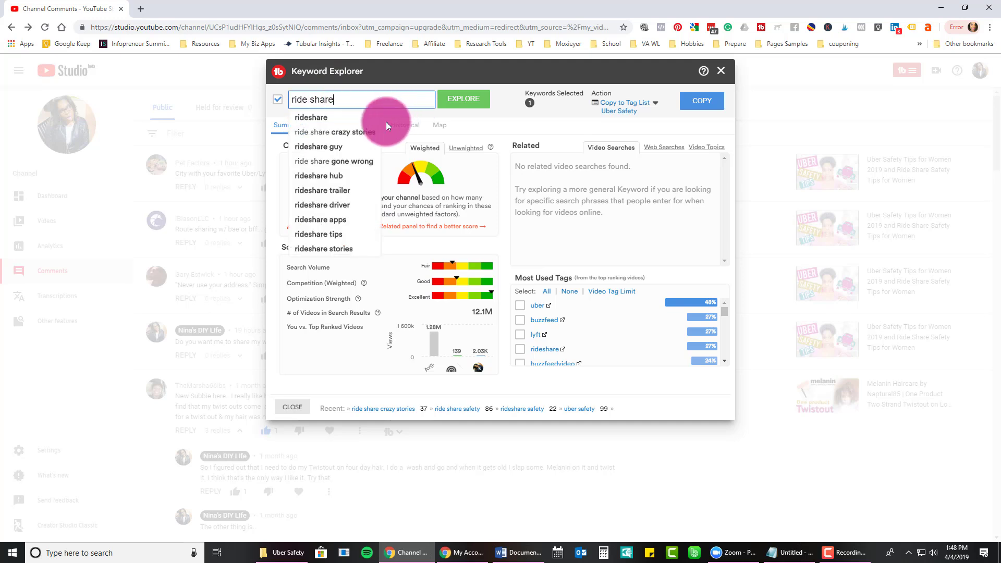
click(340, 147)
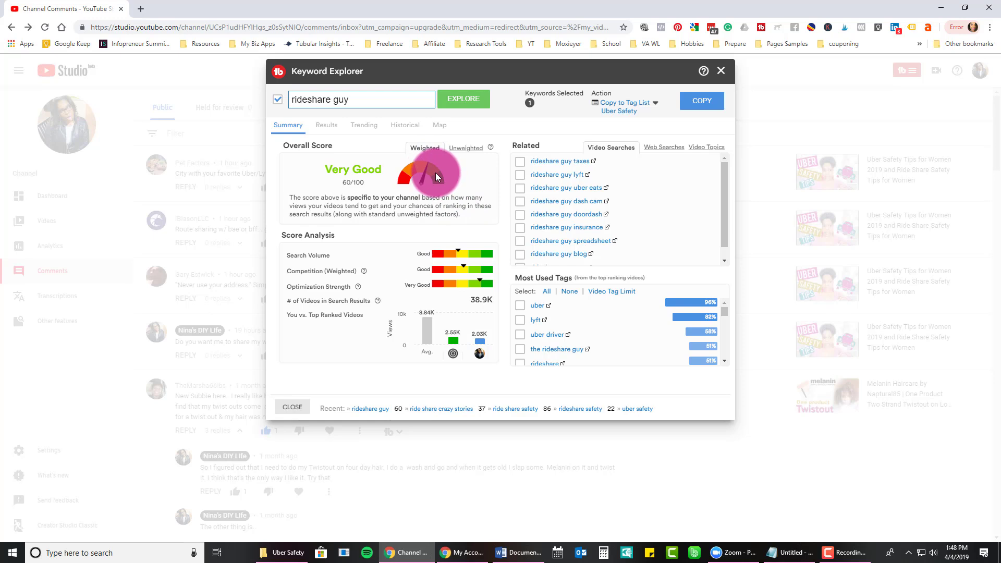
Explore 'rideshare guy dash cam' (Good 47/100), comparing its unweighted and weighted scores.
click(562, 202)
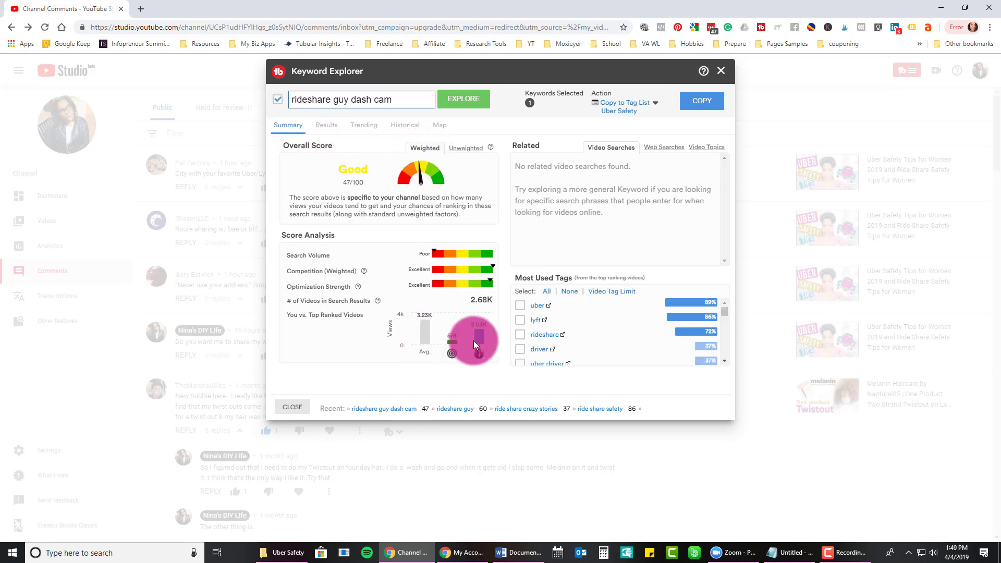
double_click(464, 152)
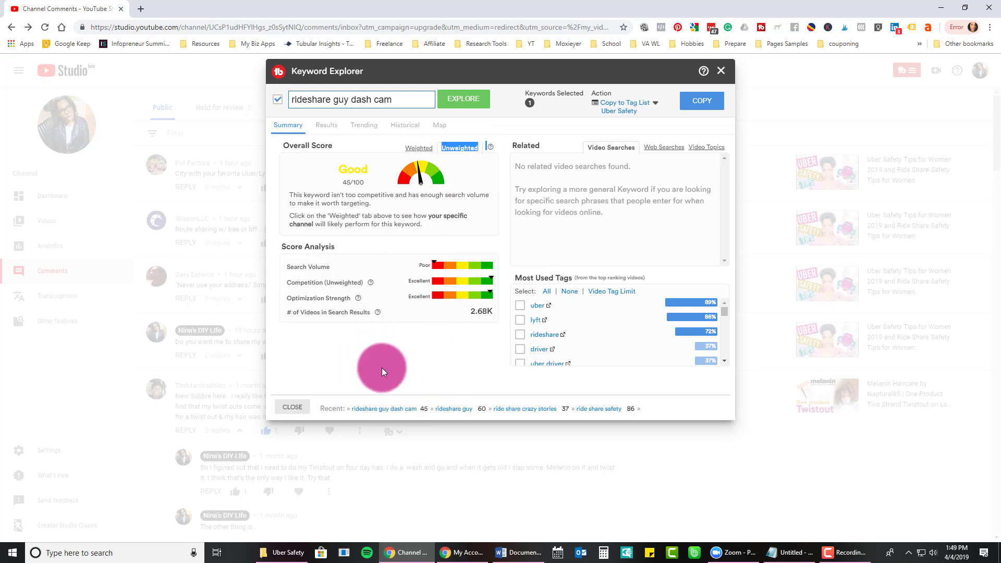
click(417, 148)
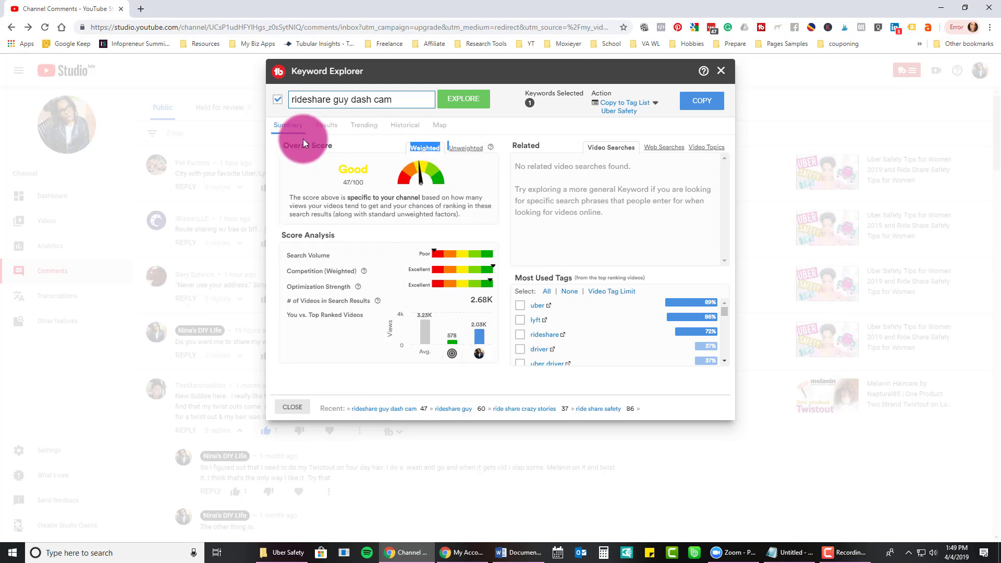
Replace the keyword with 'uber safety' and search it (Excellent 99/100).
click(316, 100)
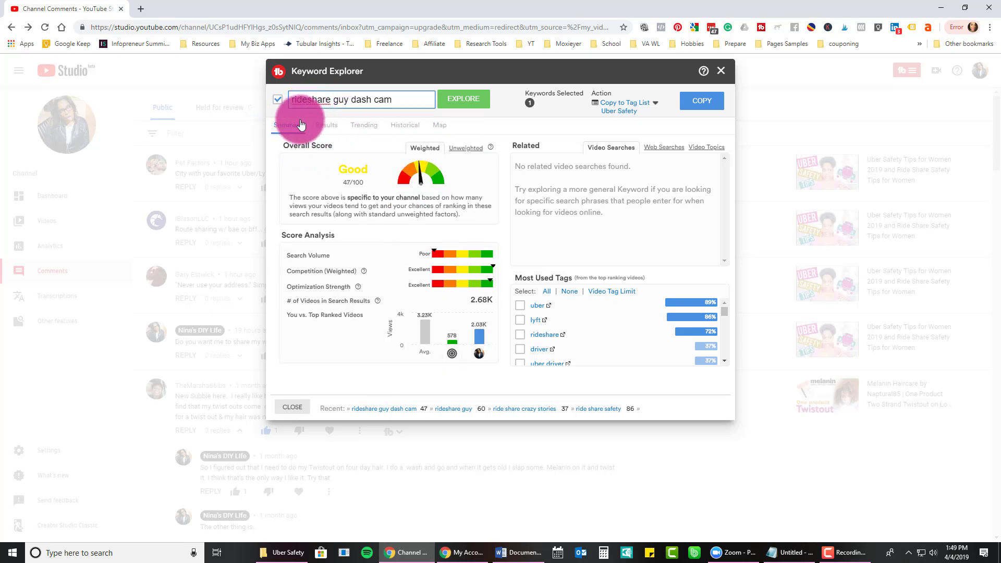
key(ctrl+a)
key(BackSpace)
text(uber safety)
key(Return)
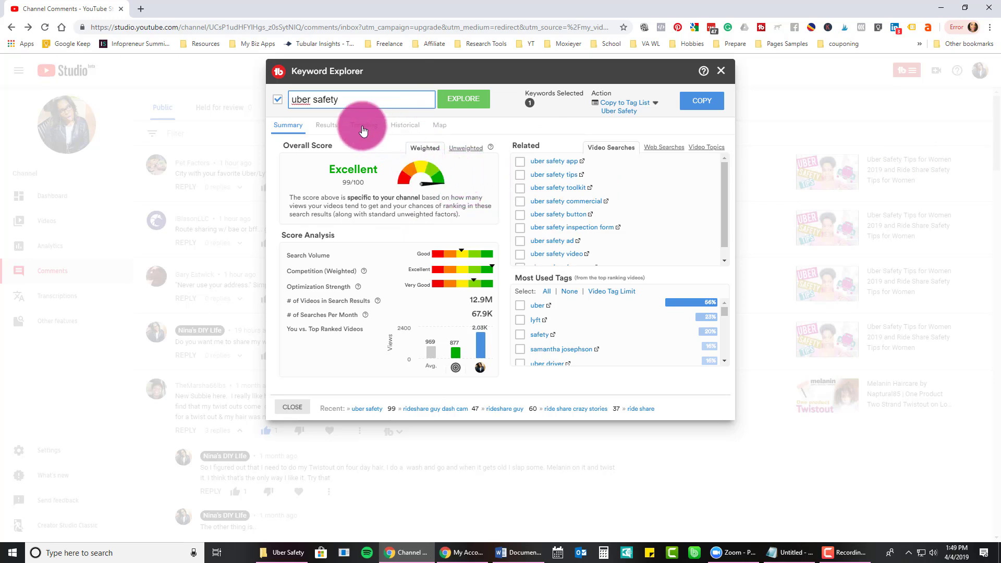
Review the top-ranking 'uber safety' videos, then check its Trending related queries.
click(327, 125)
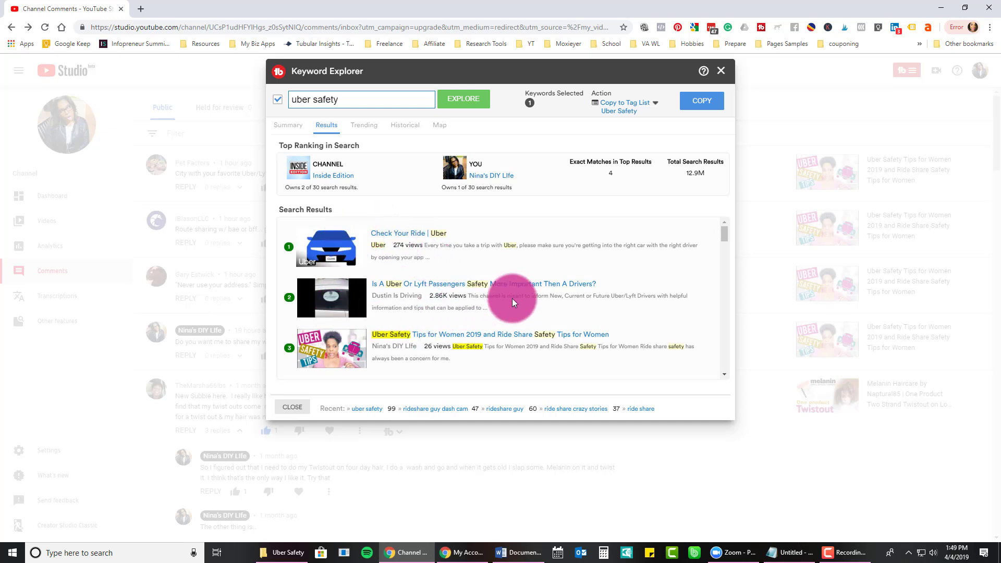
scroll(449, 252, down, 2)
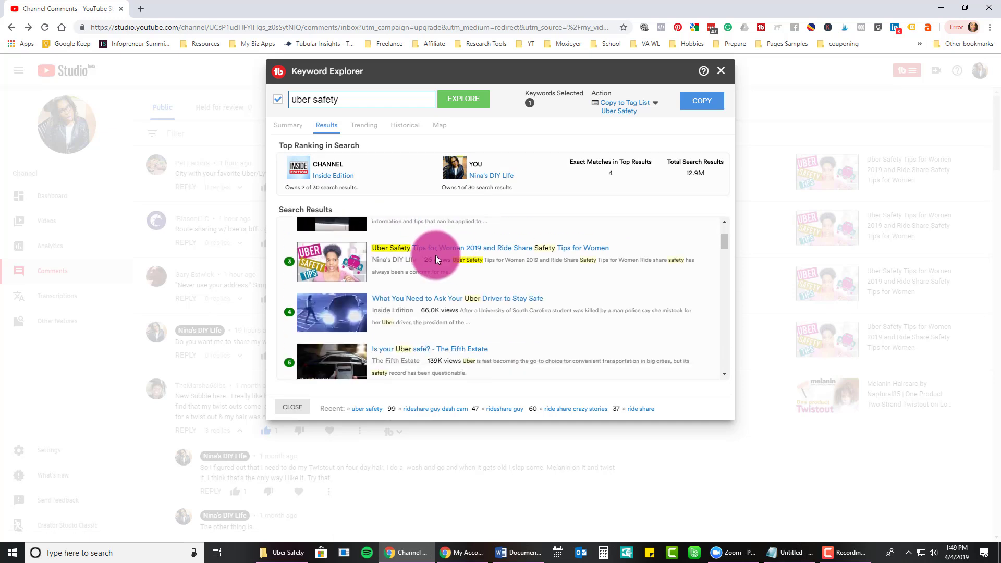
scroll(439, 256, up, 2)
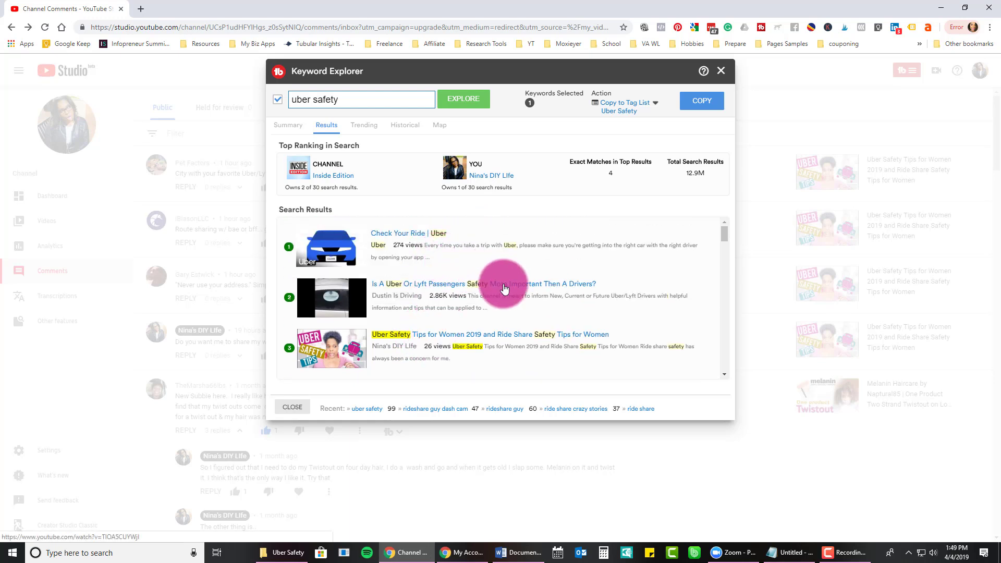
scroll(504, 287, down, 2)
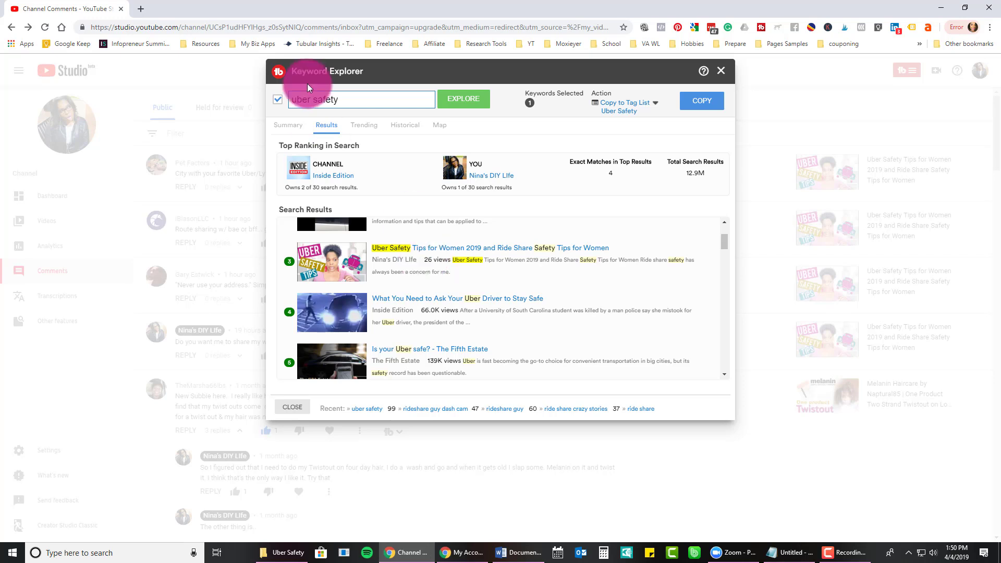
click(292, 126)
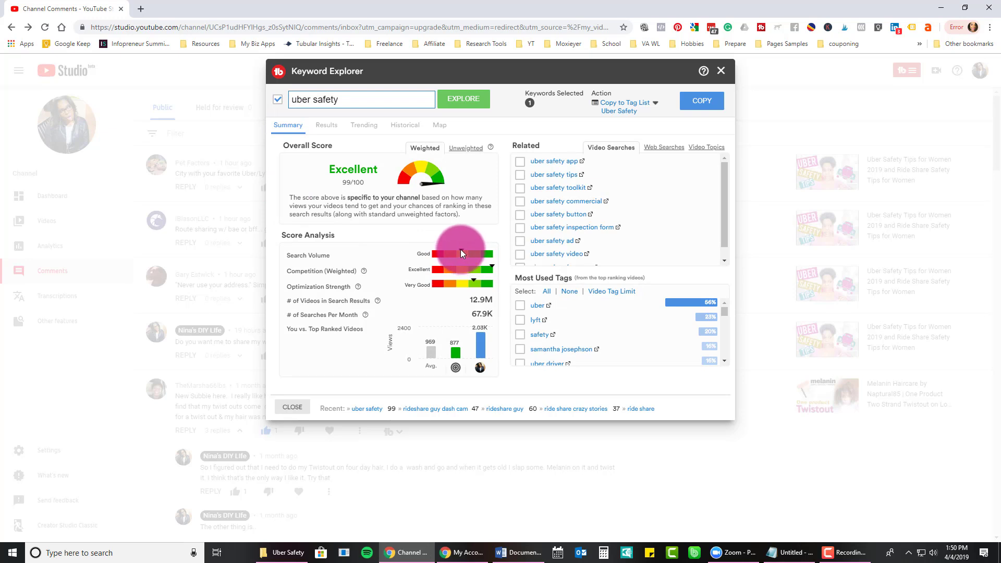
click(327, 126)
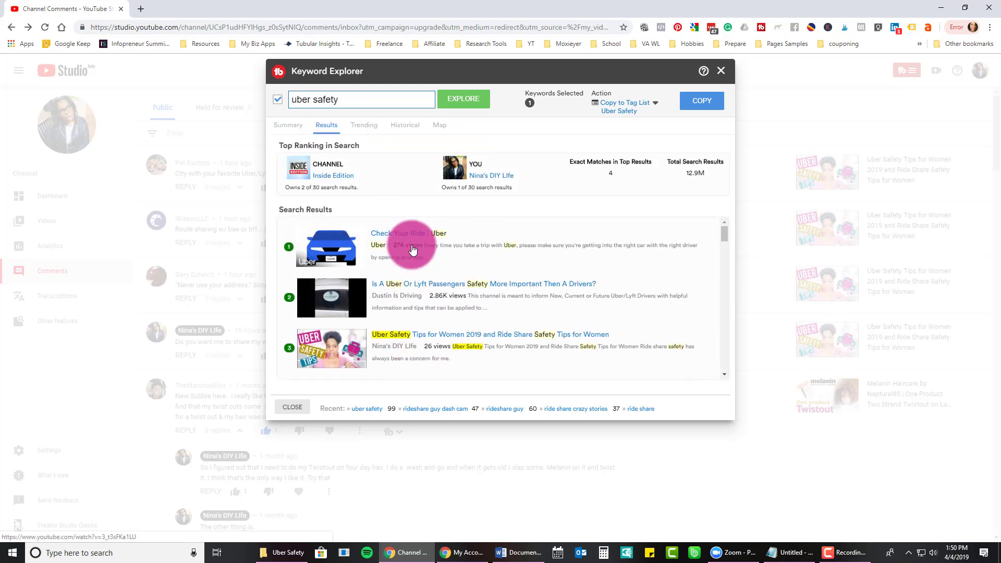
click(364, 126)
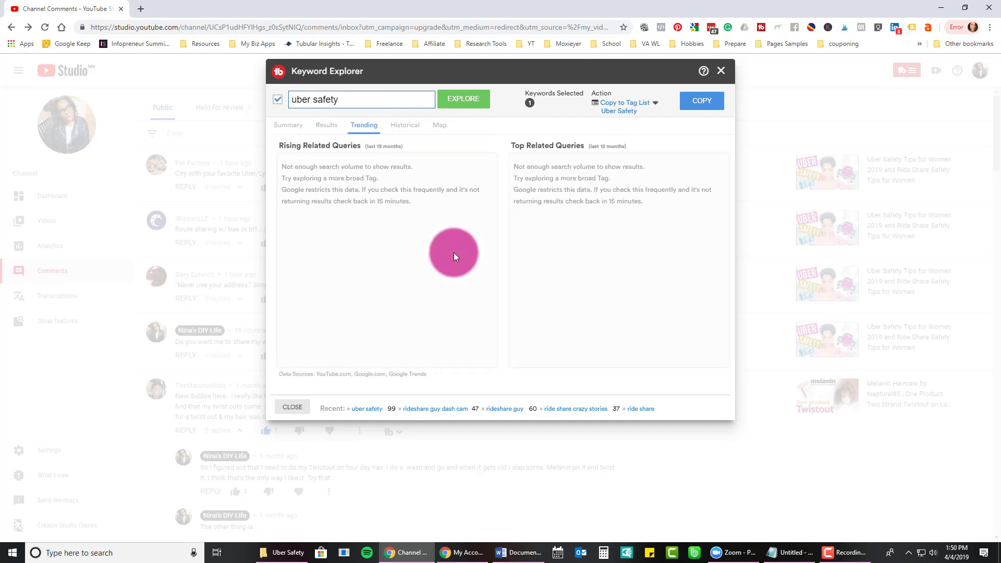
Search 'uber safety for women' (84/100), check its trending queries, then select the keyword.
click(358, 101)
text(for women)
key(Return)
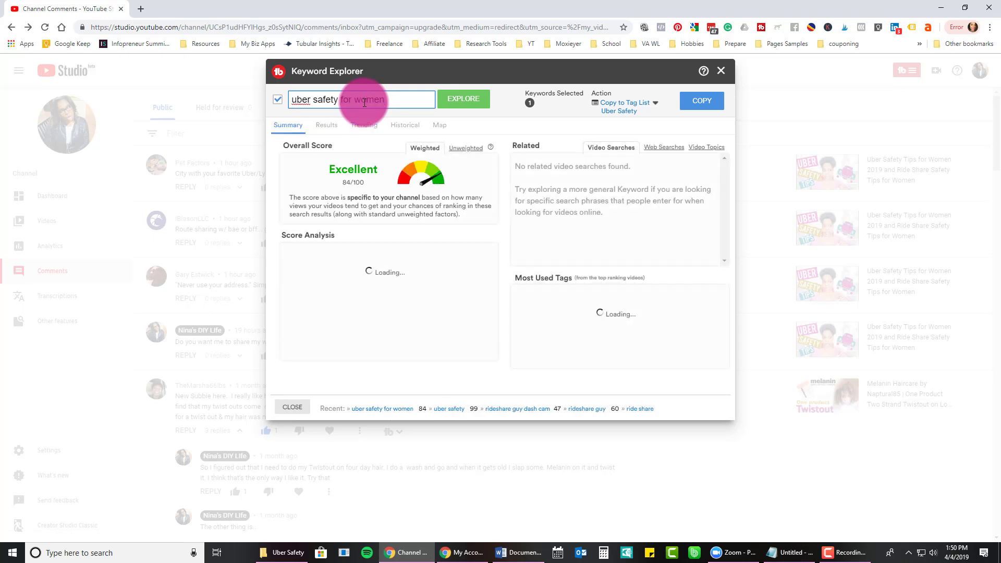
click(363, 125)
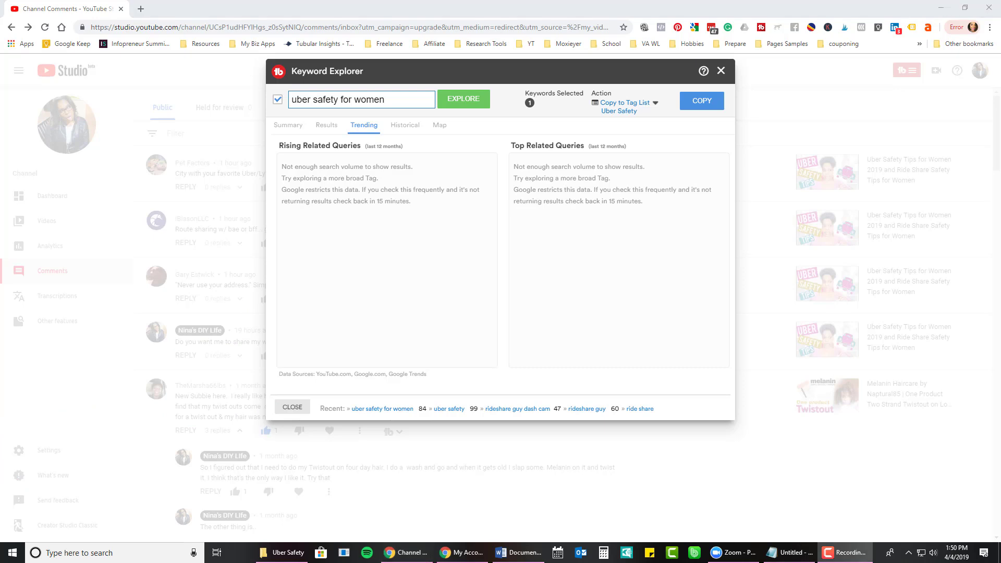
drag(391, 100, 284, 92)
Explore 'nipsey hussle' and its trending celebrity-couple baby query (Poor 18/100), then select the keyword.
text(n)
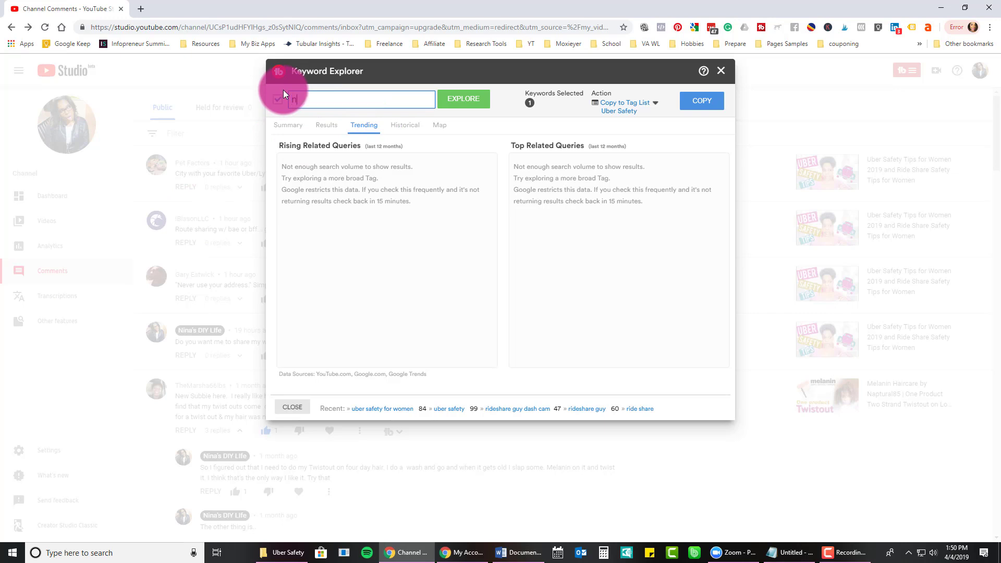
text(ip)
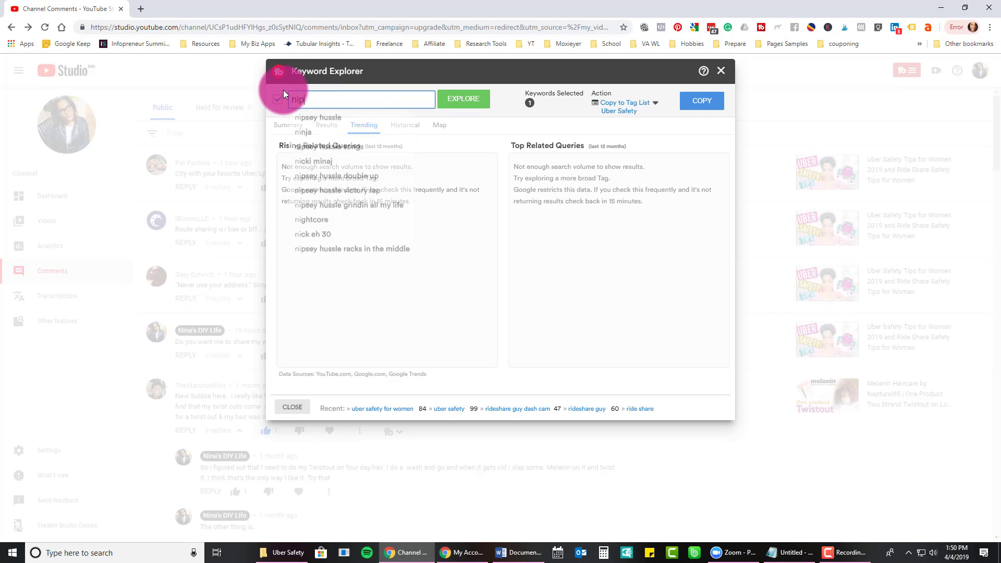
click(307, 116)
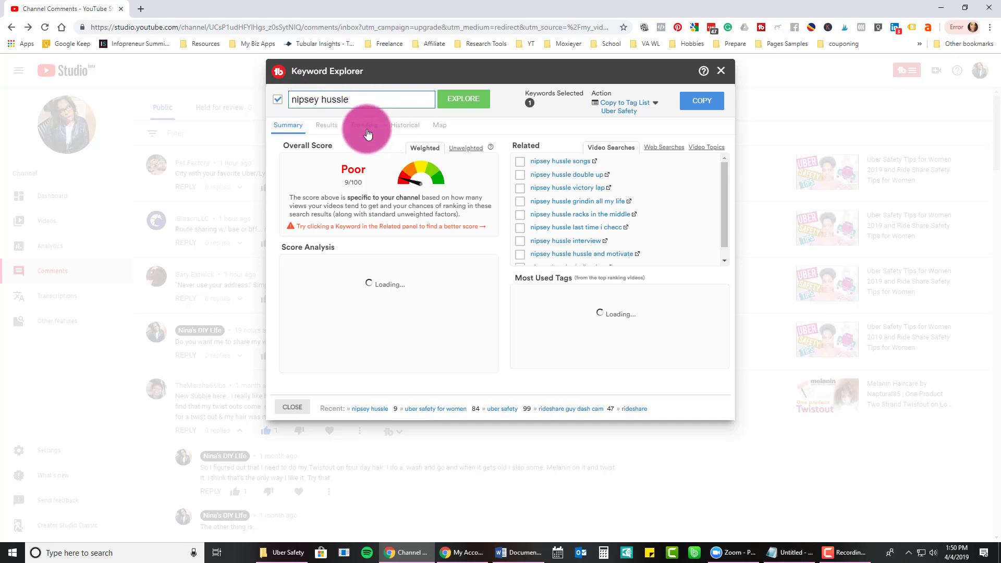
click(362, 125)
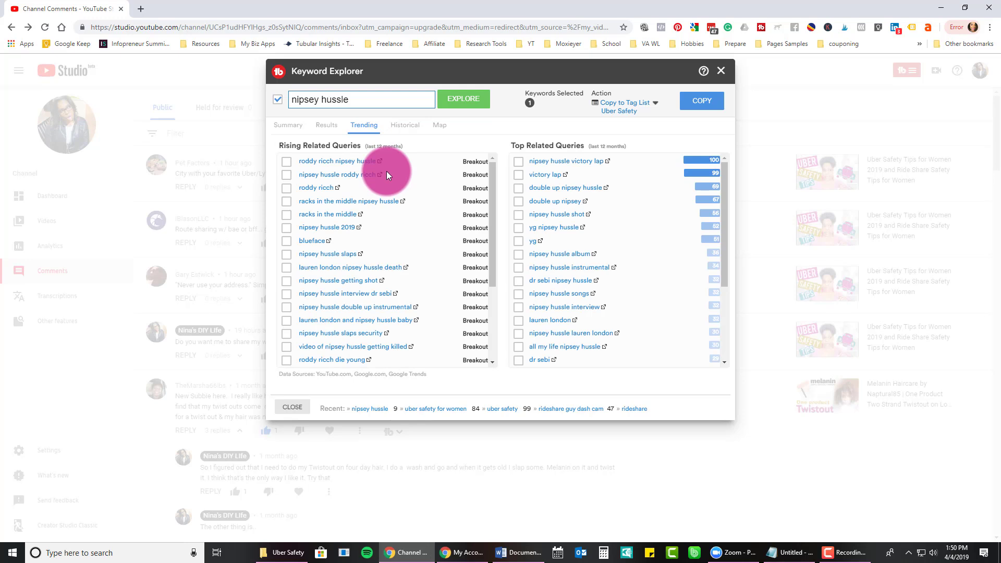
scroll(333, 295, down, 3)
click(355, 198)
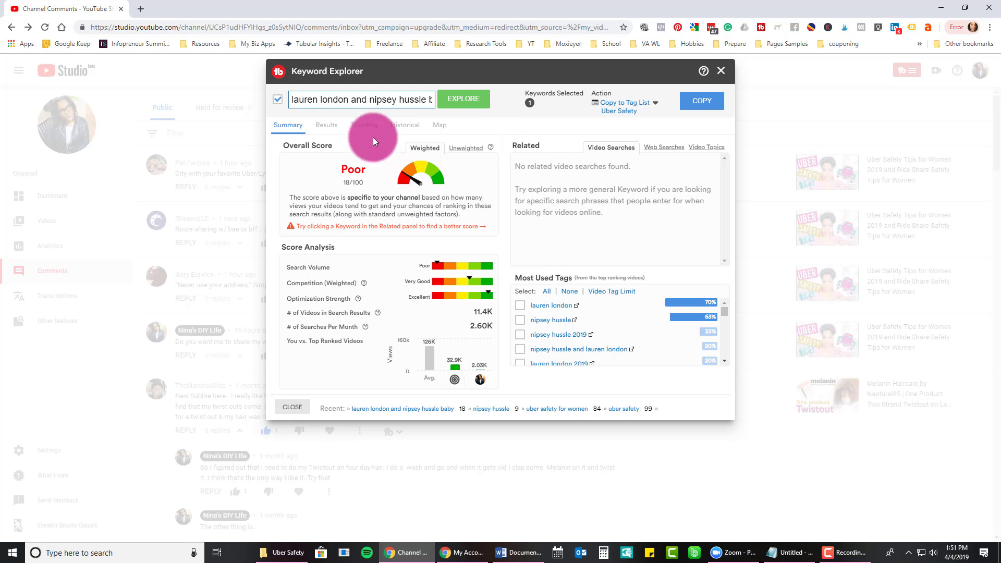
click(342, 98)
key(ctrl+a)
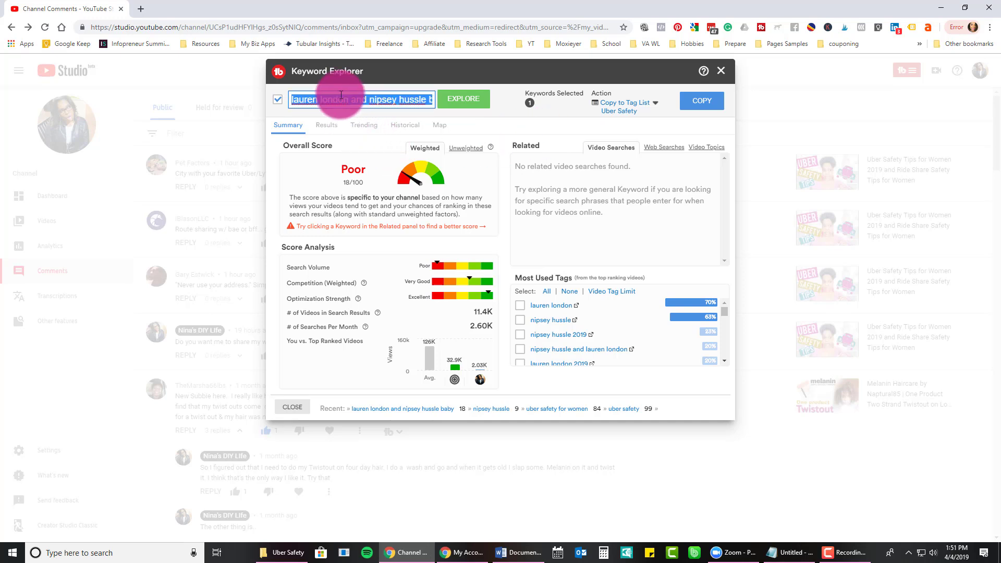
Search 'uber safety' again and review its Historical and Map trends.
text(uber safety)
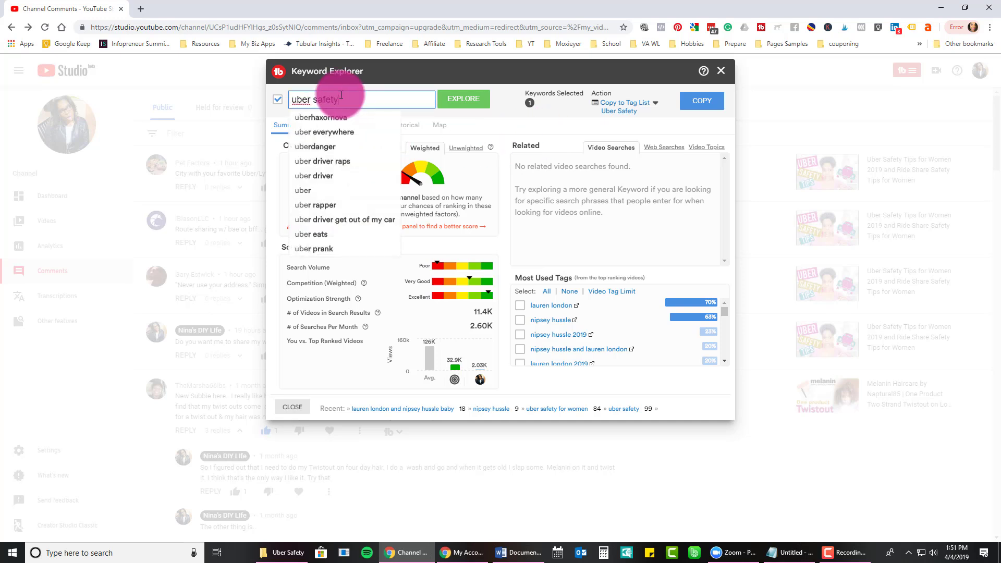
key(Return)
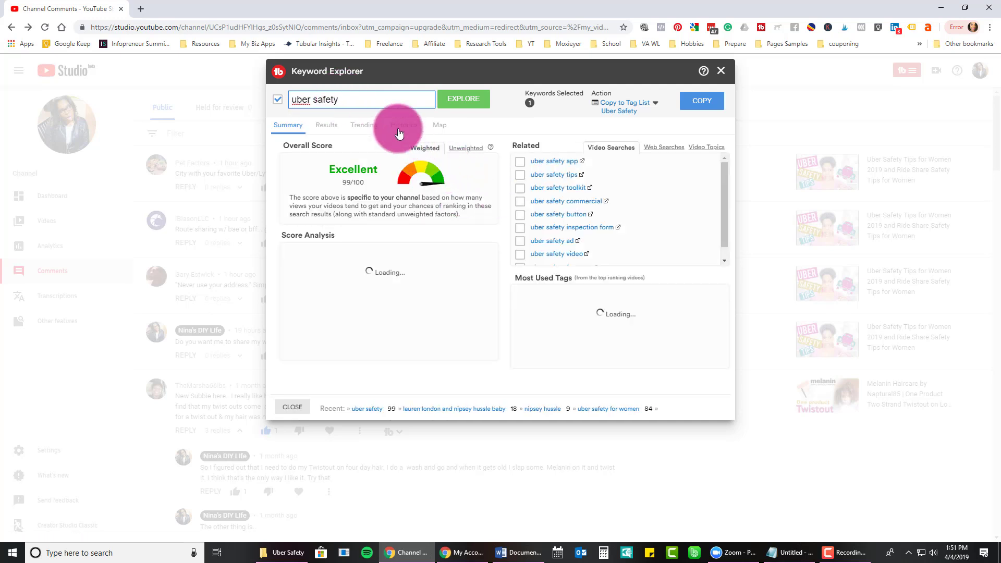
click(403, 127)
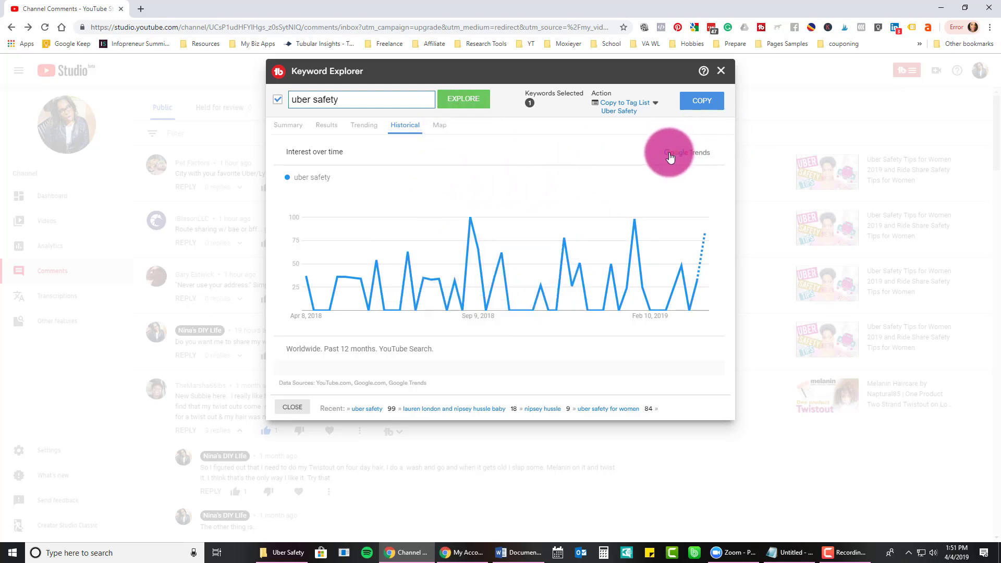
click(439, 127)
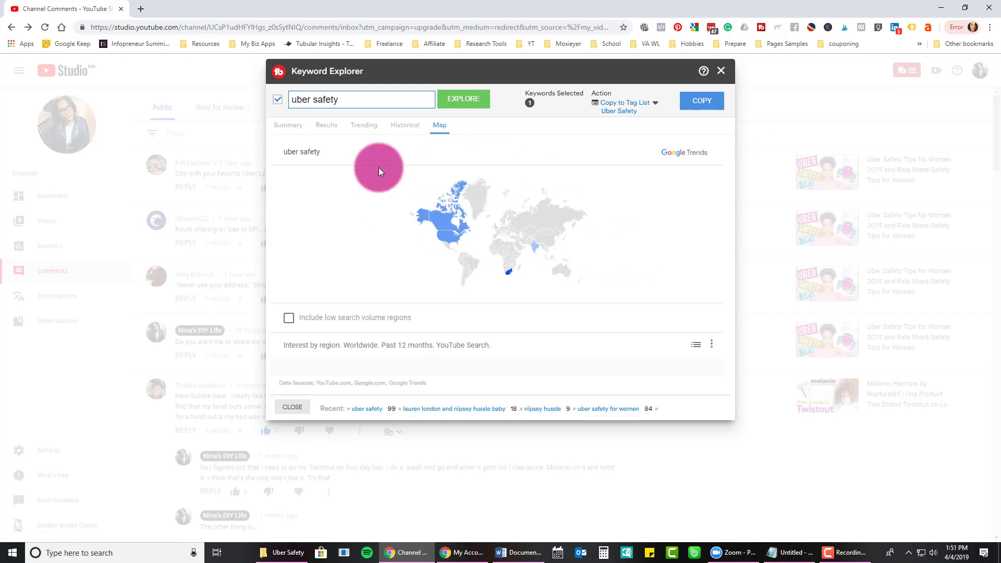
click(288, 124)
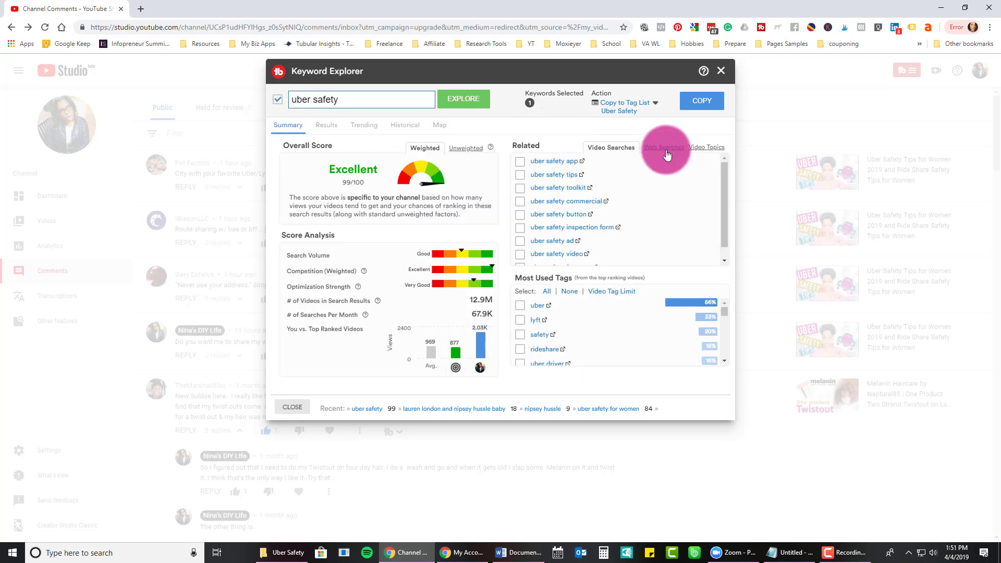
Explore the related web search 'uber safety issues' (Excellent 82/100), copy it, and close the explorer.
double_click(667, 155)
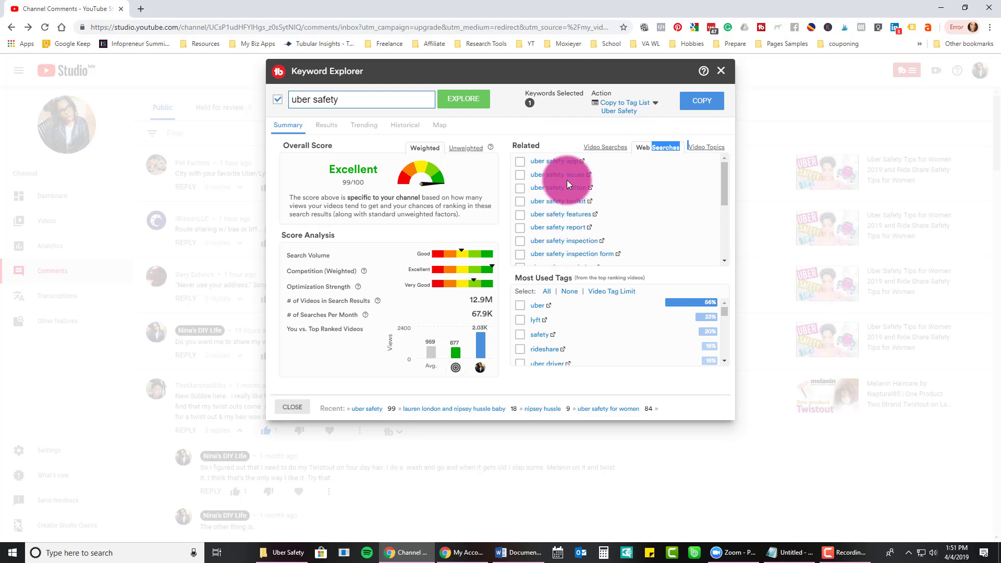
click(544, 175)
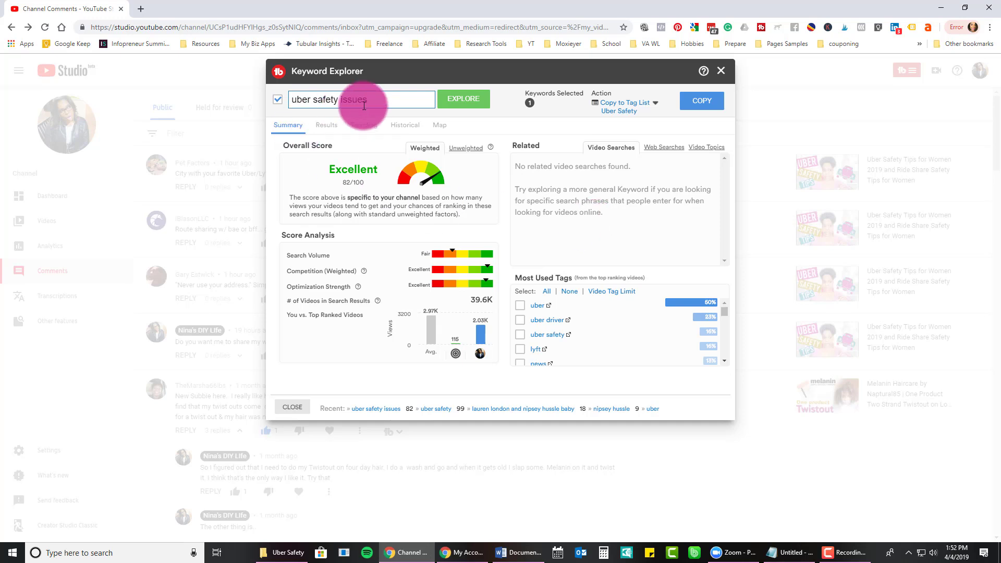
triple_click(319, 99)
right_click(313, 102)
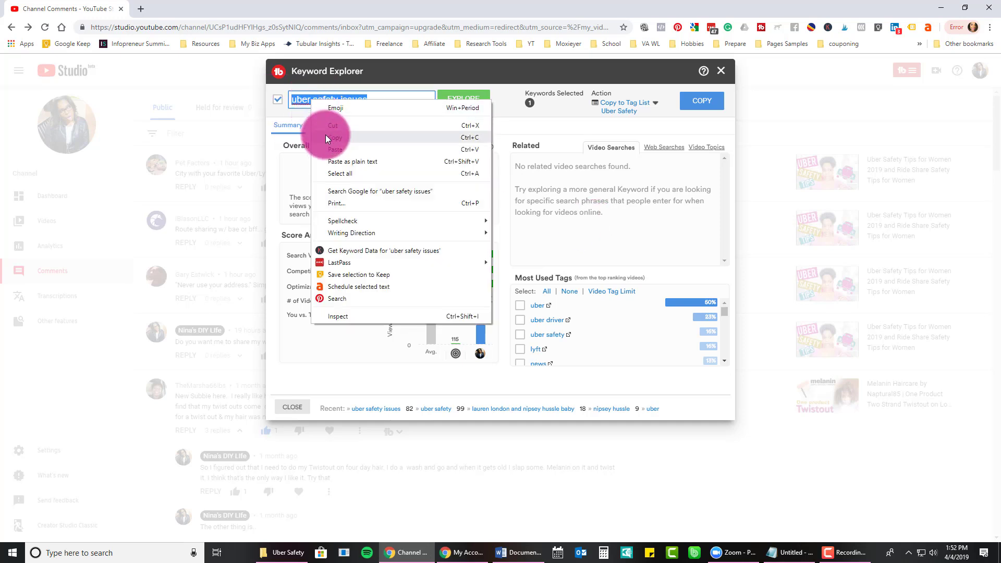
click(326, 135)
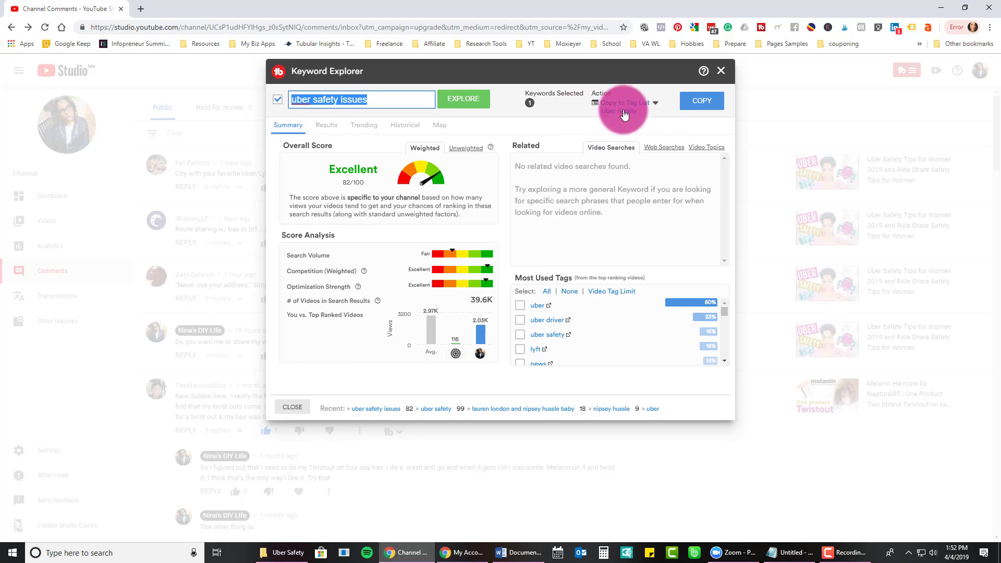
click(726, 77)
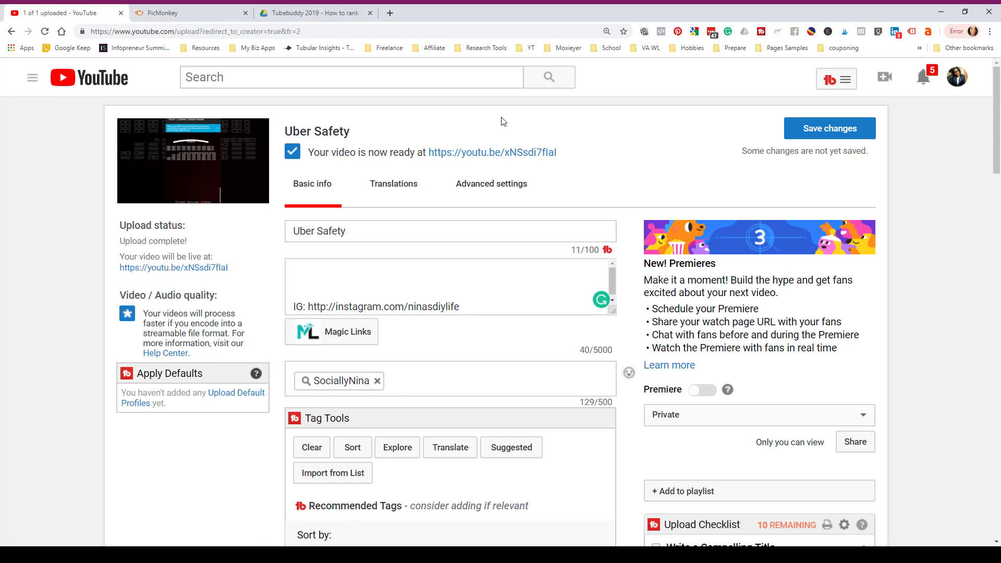
On the upload page, start the description with 'uber safety for women in 2019'.
key(F11)
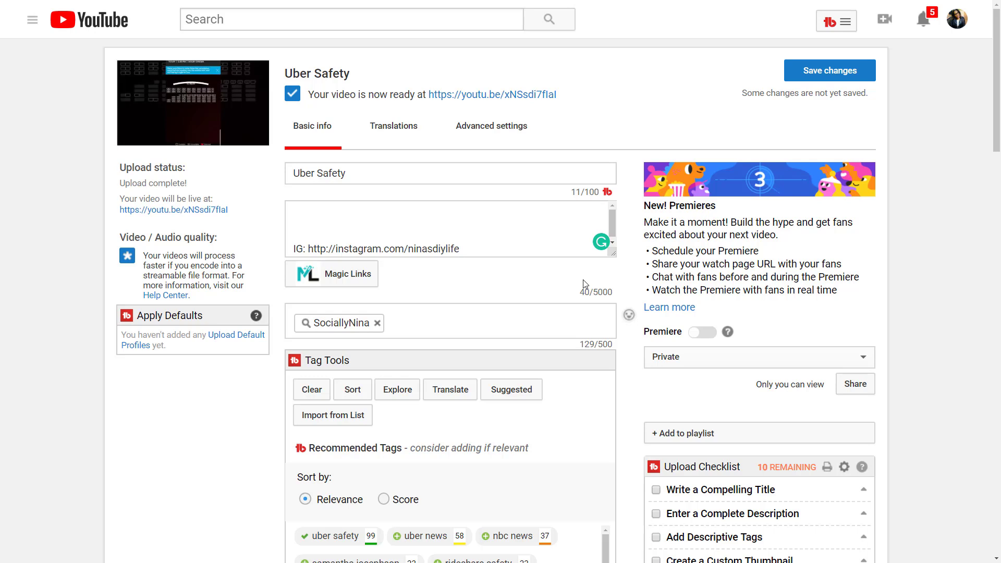
drag(341, 173, 280, 184)
click(350, 175)
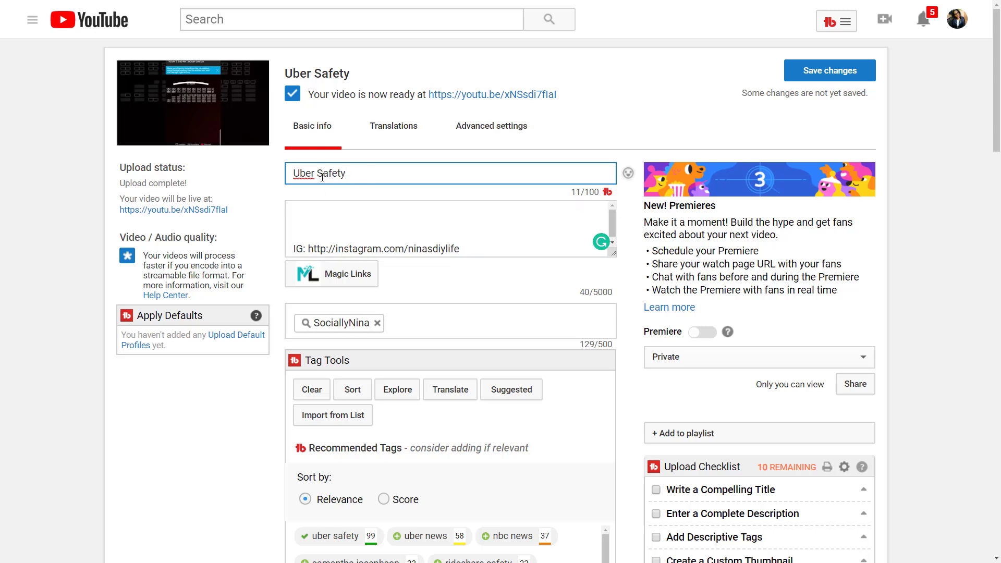
click(342, 205)
text(u)
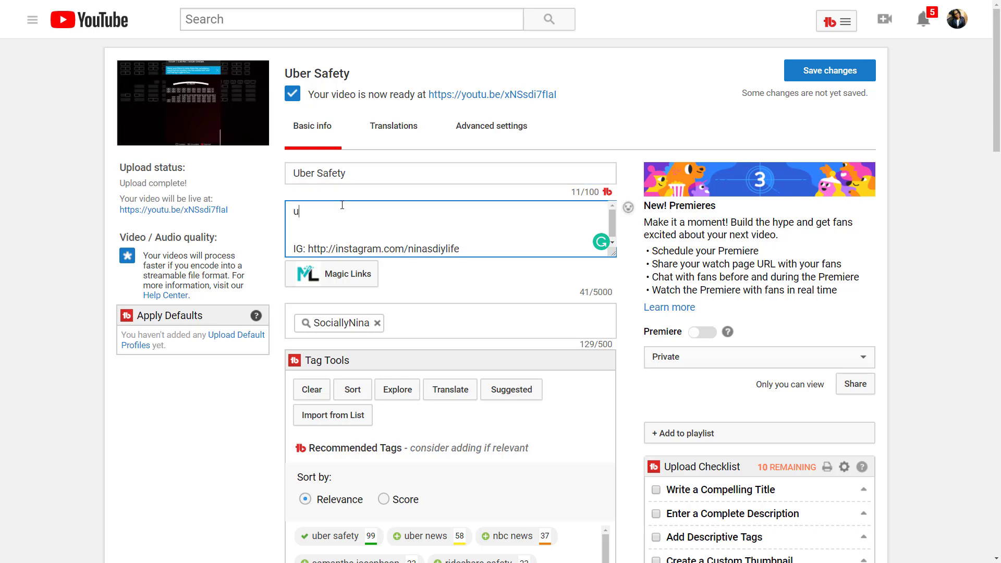
text(ber safety )
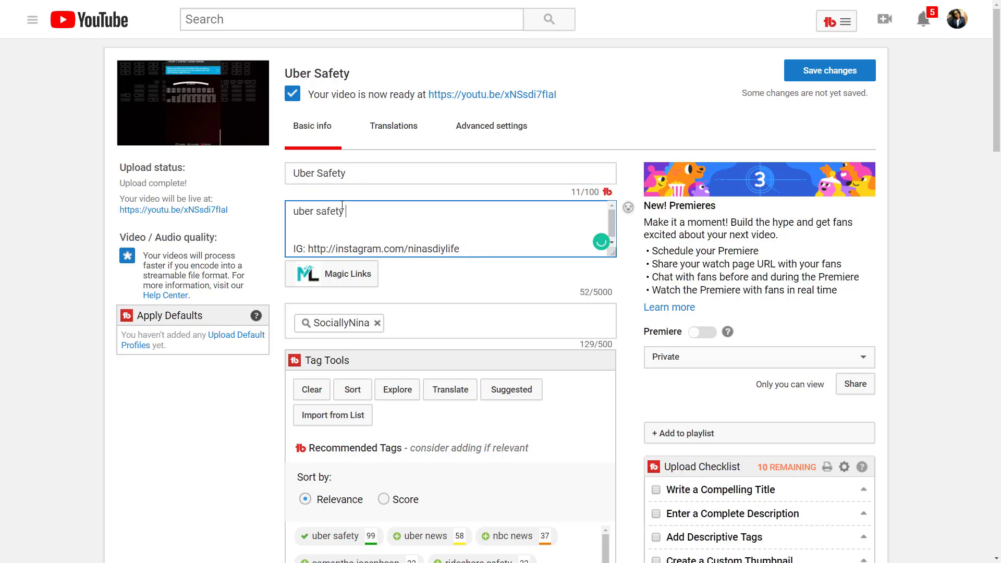
text(for women in 2019)
Add a second description line reading 'how to stay safe on uber'.
key(Return)
text(hpw to s)
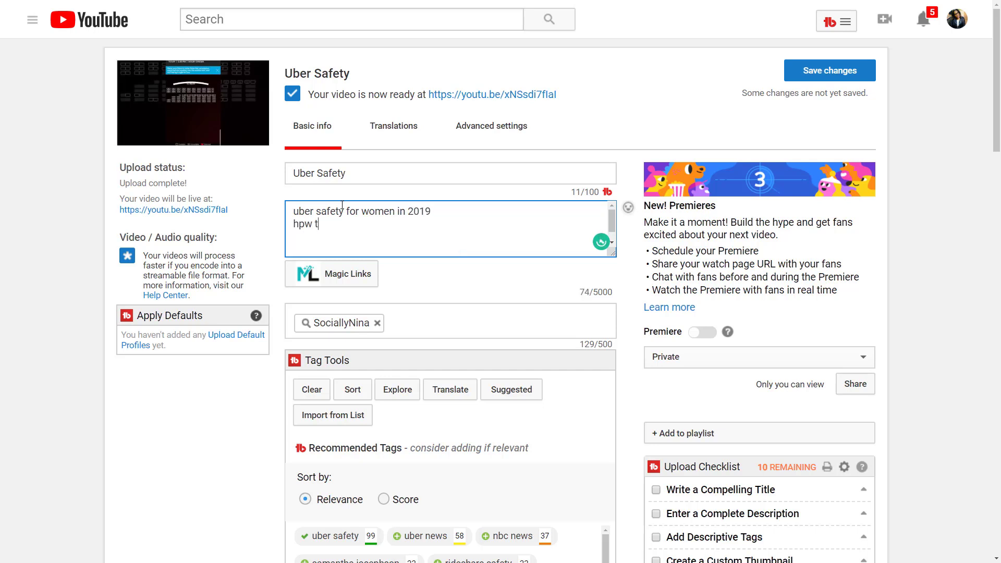
key(BackSpace)
key(BackSpace)
key(BackSpace)
key(BackSpace)
key(BackSpace)
key(BackSpace)
key(BackSpace)
text(ow to stay safe on uber)
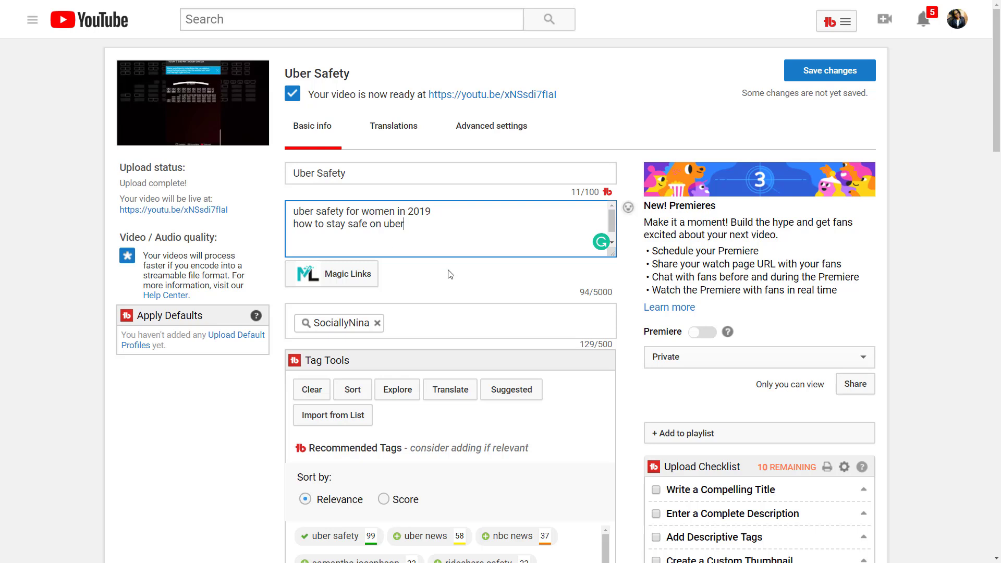
scroll(454, 282, down, 2)
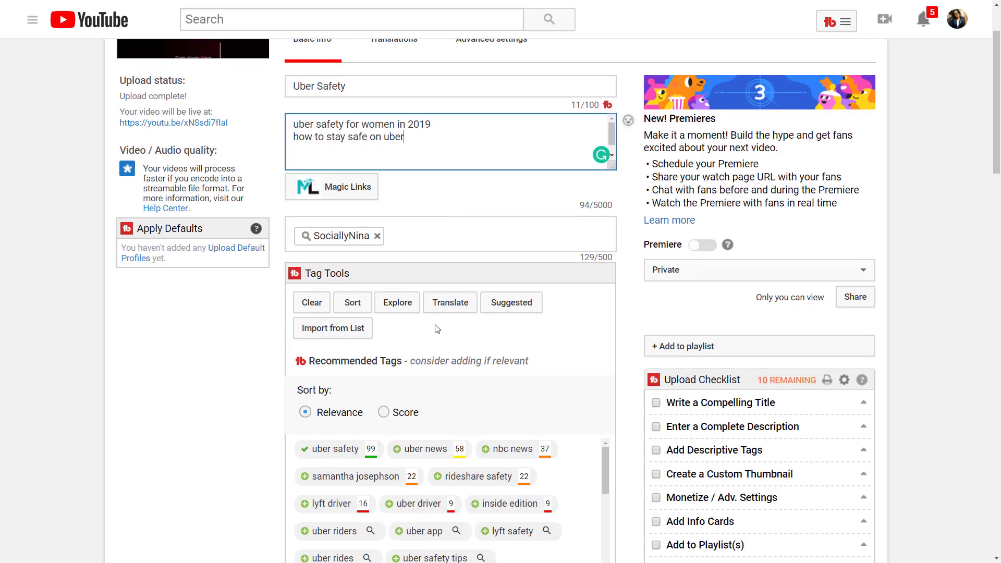
click(552, 234)
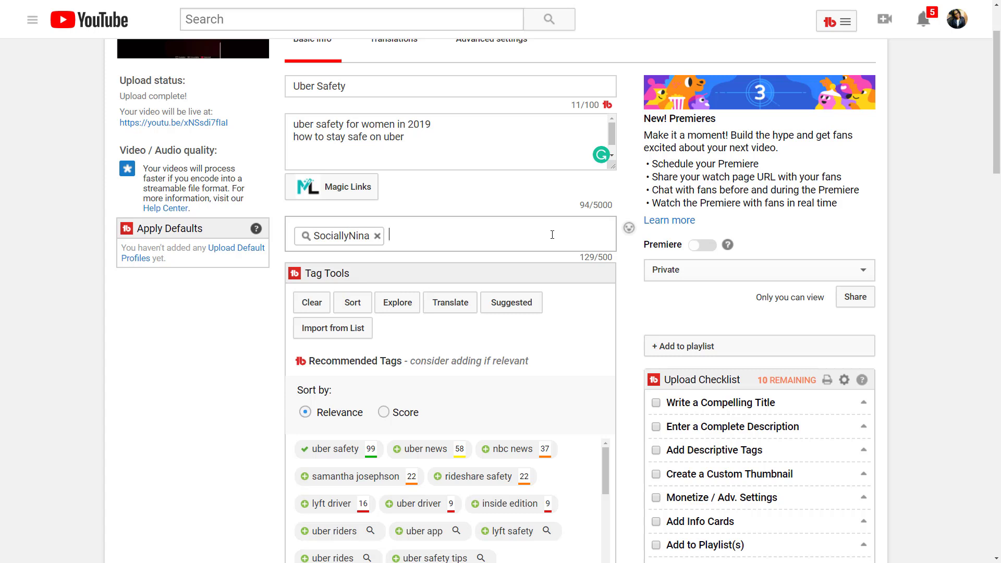
Import the Uber Safety tag list, inserting 'ride share safety' and 'uber safety' as tags.
click(344, 335)
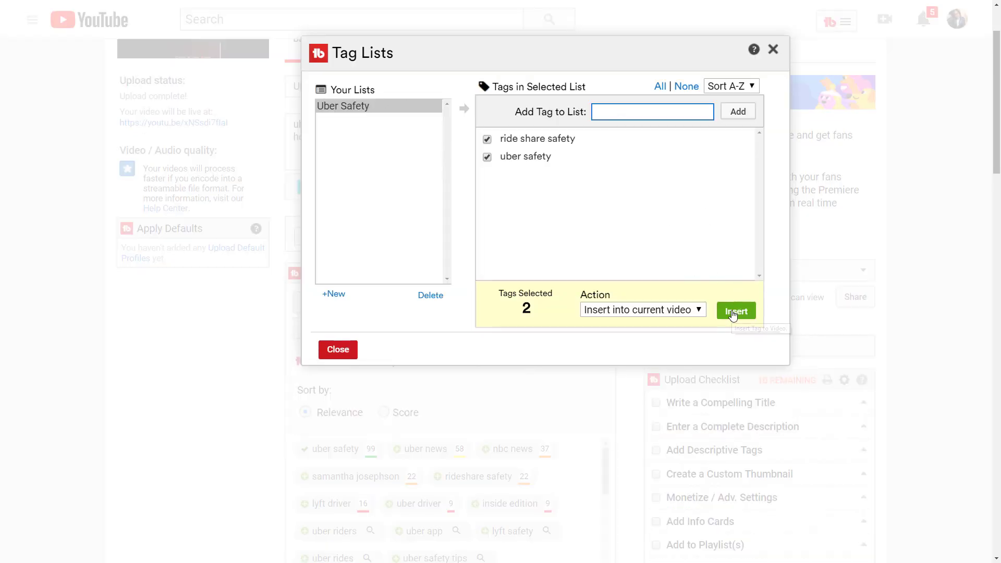
click(735, 311)
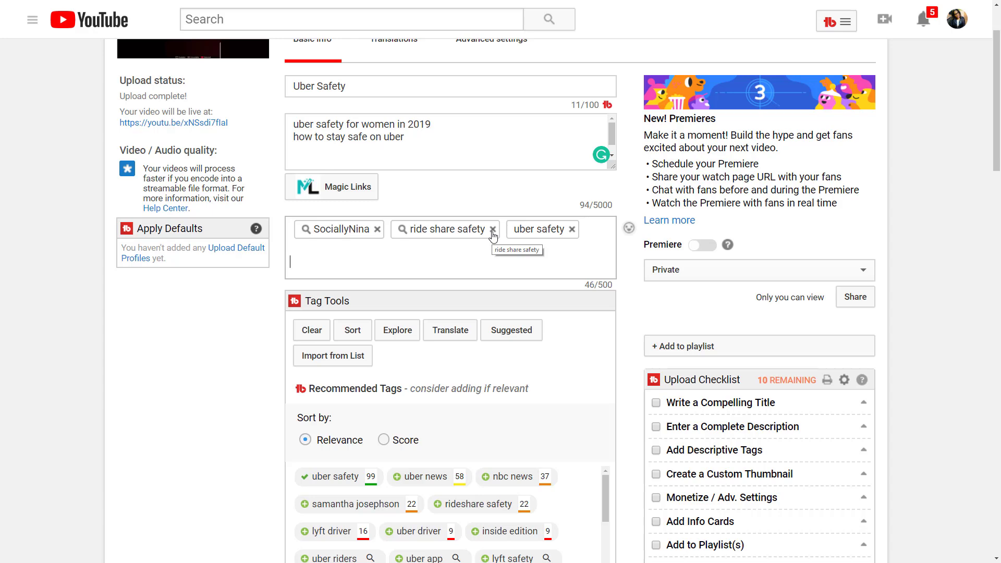
scroll(404, 301, down, 3)
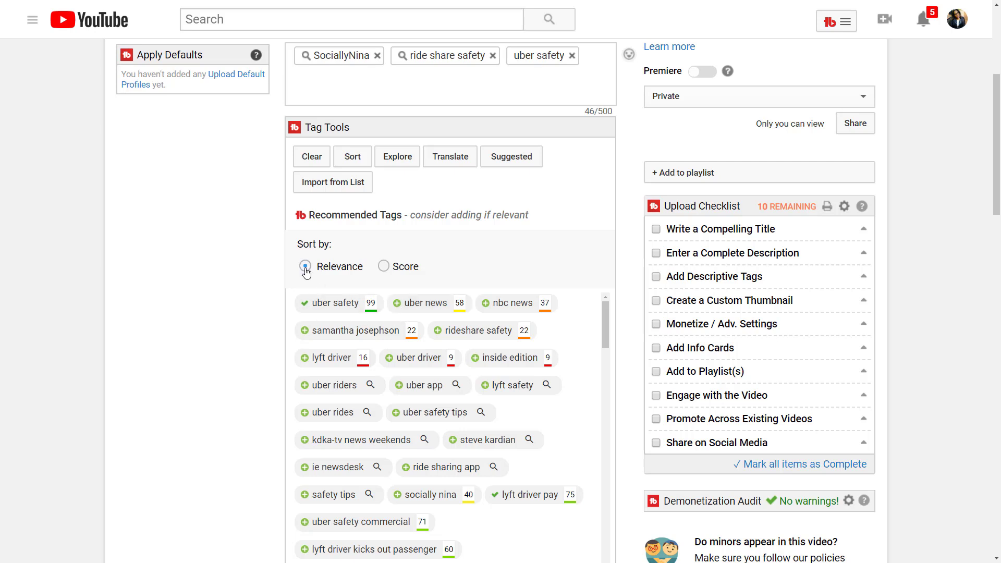
Add the recommended 'uber news' tag (58/500) and sort recommended tags by score.
scroll(458, 258, up, 2)
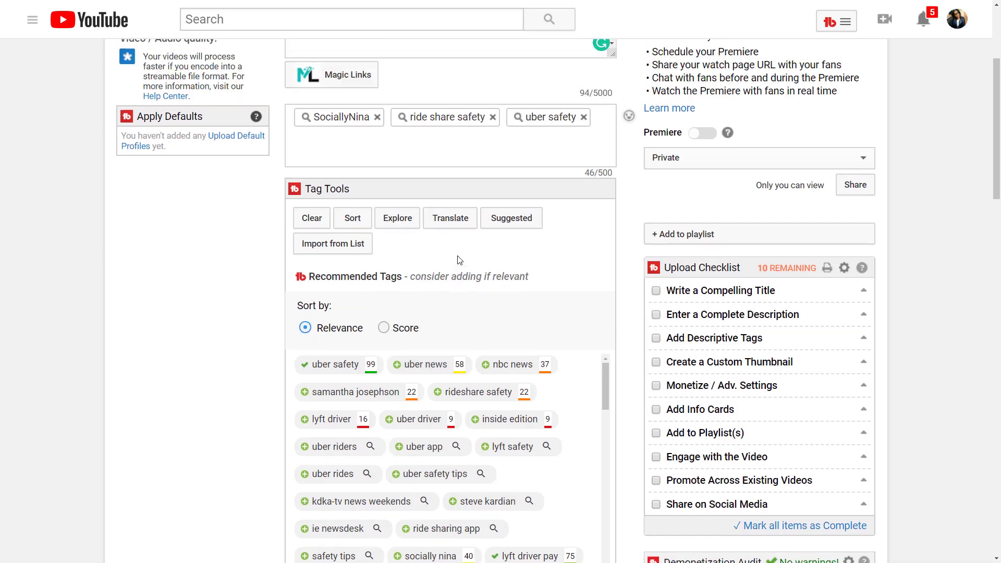
scroll(502, 362, down, 2)
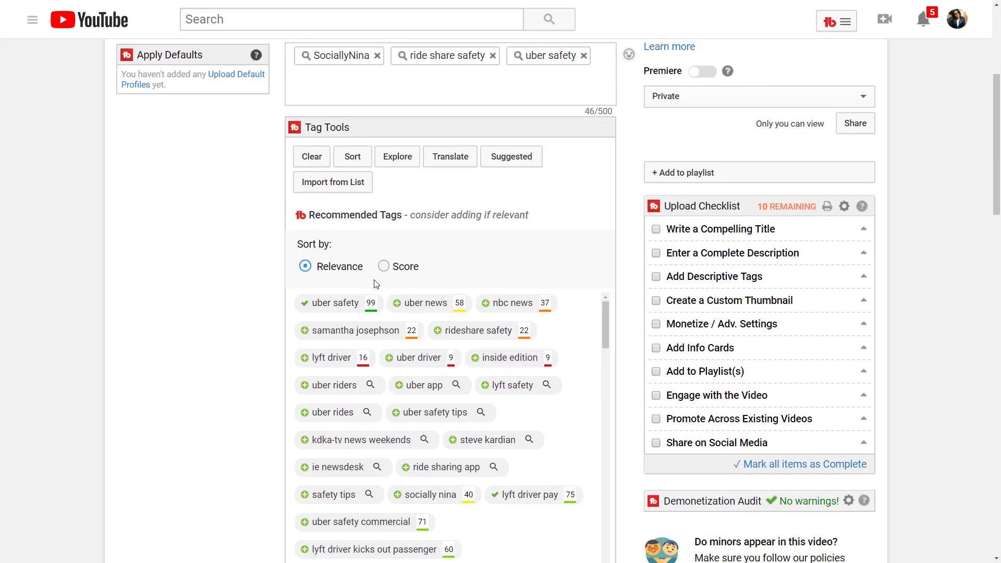
click(384, 266)
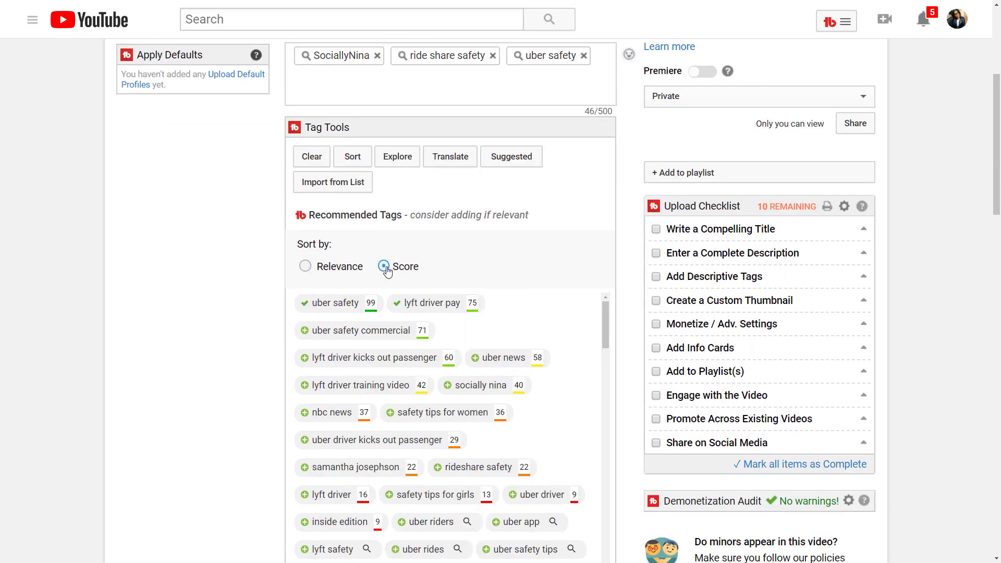
click(321, 266)
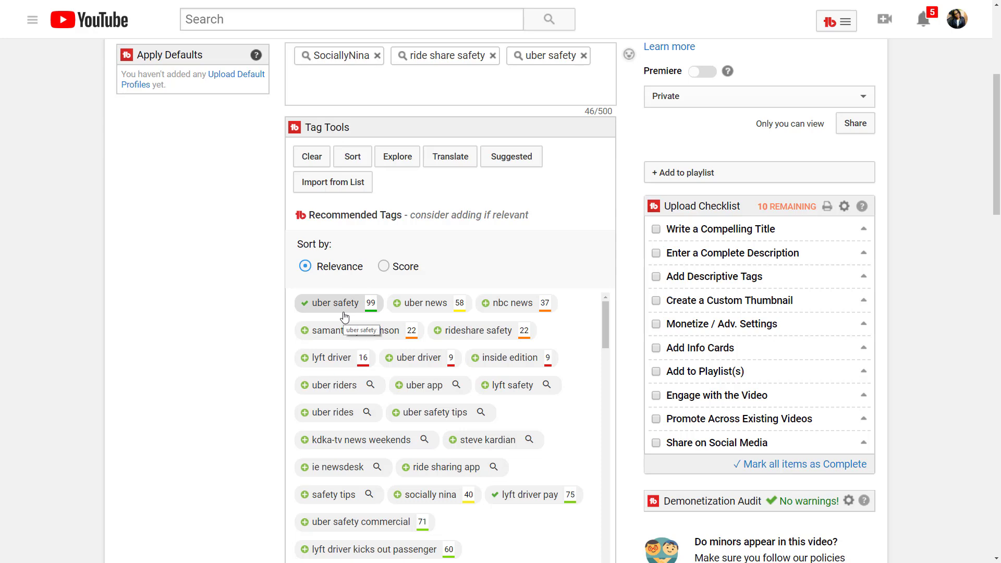
click(409, 303)
scroll(381, 253, up, 4)
scroll(381, 253, up, 2)
scroll(381, 234, down, 7)
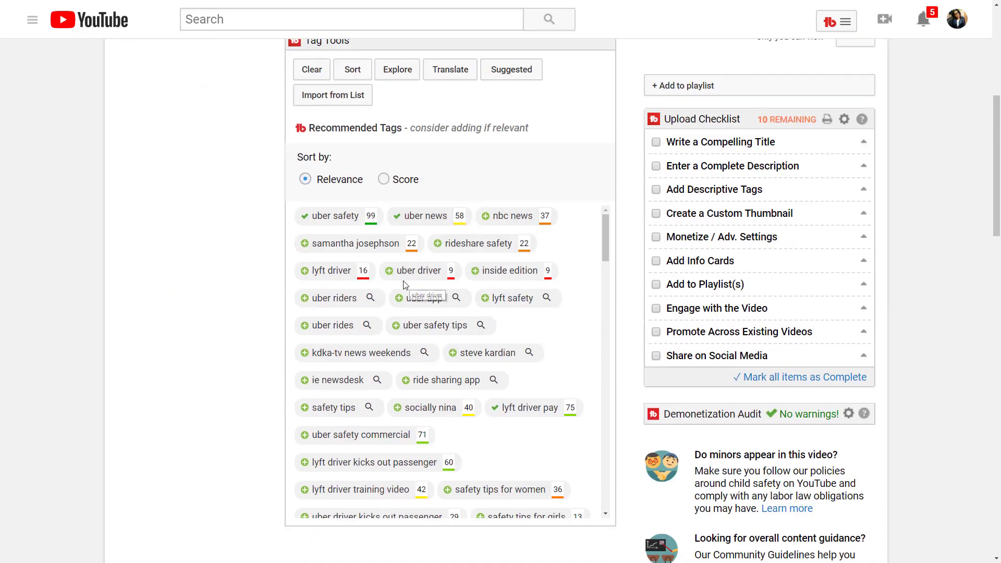
click(384, 179)
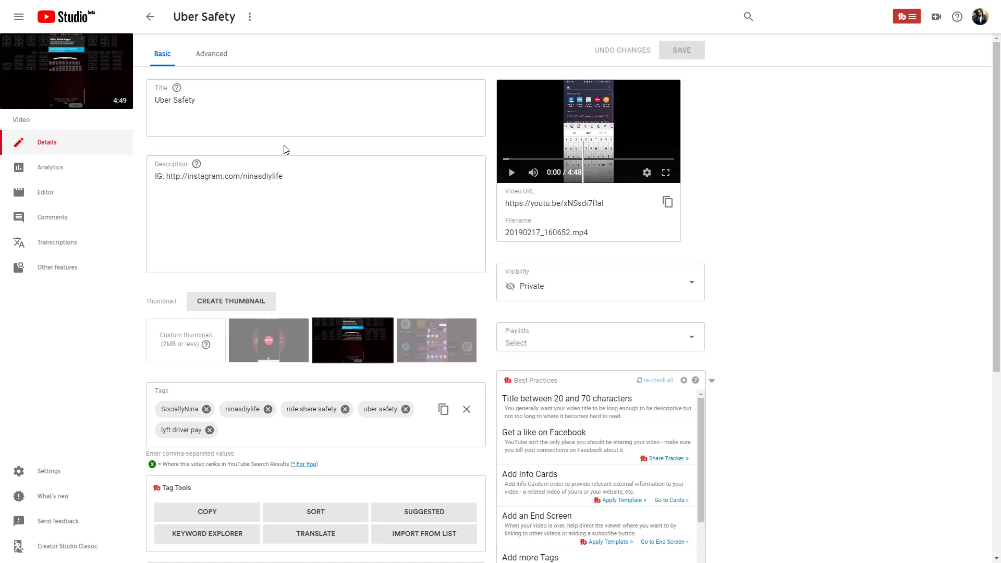
Insert 'hpow to stay save on uber in 2019' as a new first description line above the Instagram link.
click(233, 100)
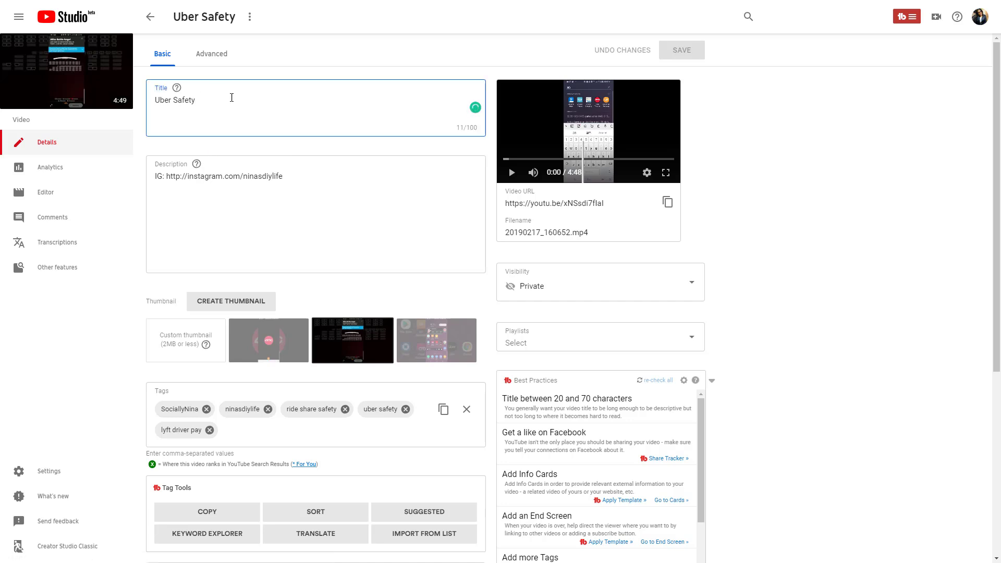
double_click(204, 176)
click(156, 179)
key(Return)
key(Up)
text(hpow to stay save on uber in 20189)
key(BackSpace)
key(BackSpace)
text(9)
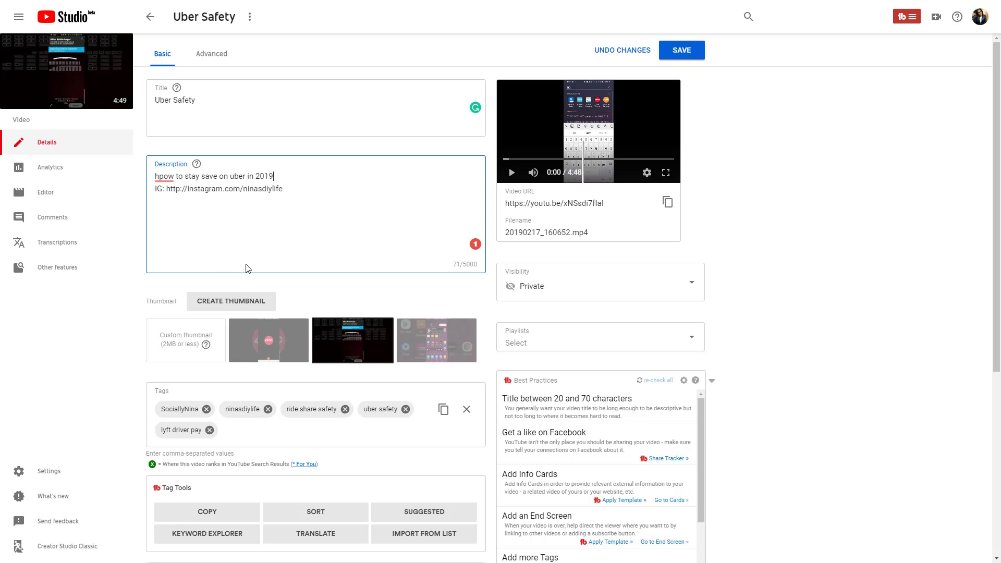
scroll(334, 282, down, 3)
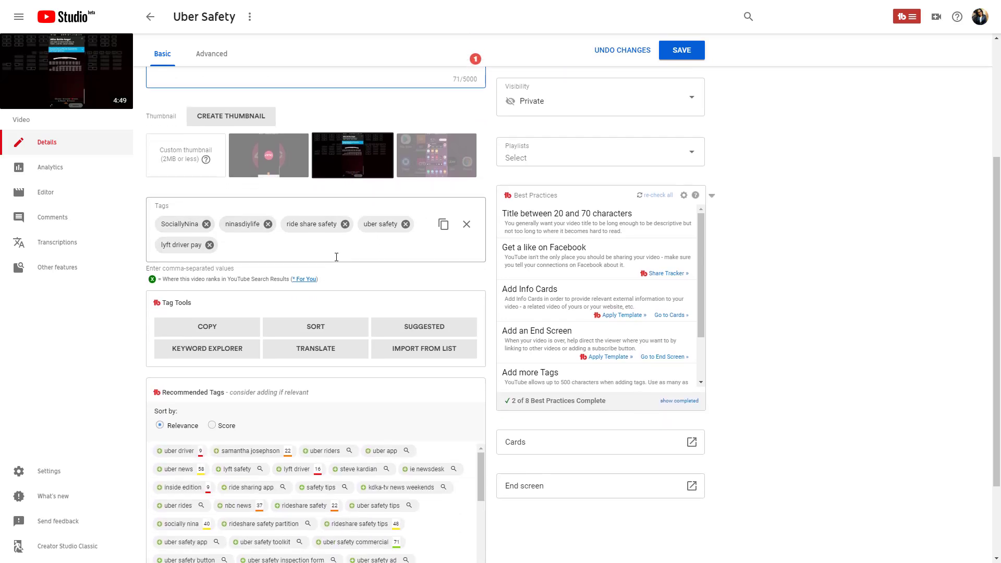
Sort the recommended tags by Score and add 'lyft driver pay 2018' as a tag.
scroll(290, 283, down, 2)
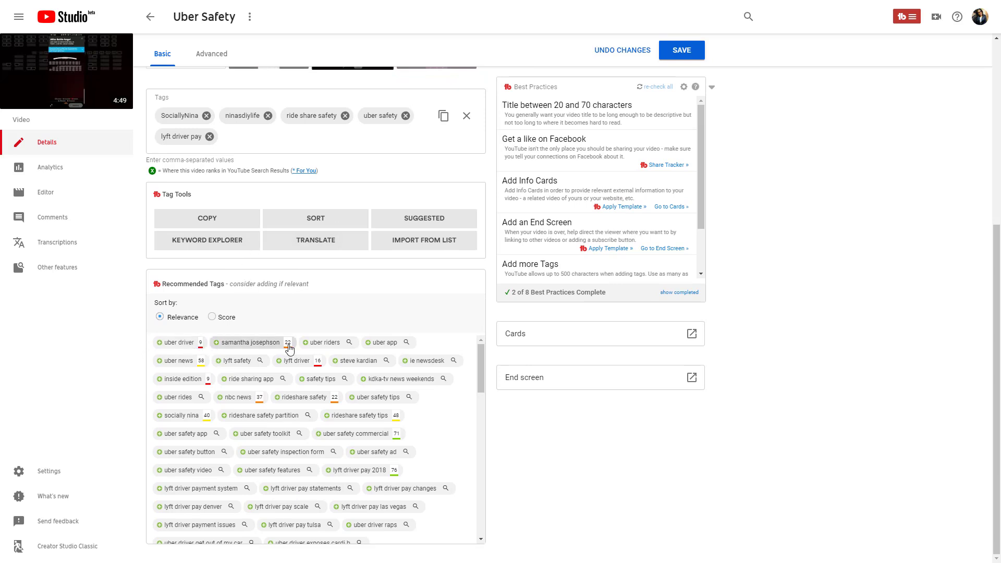
double_click(160, 318)
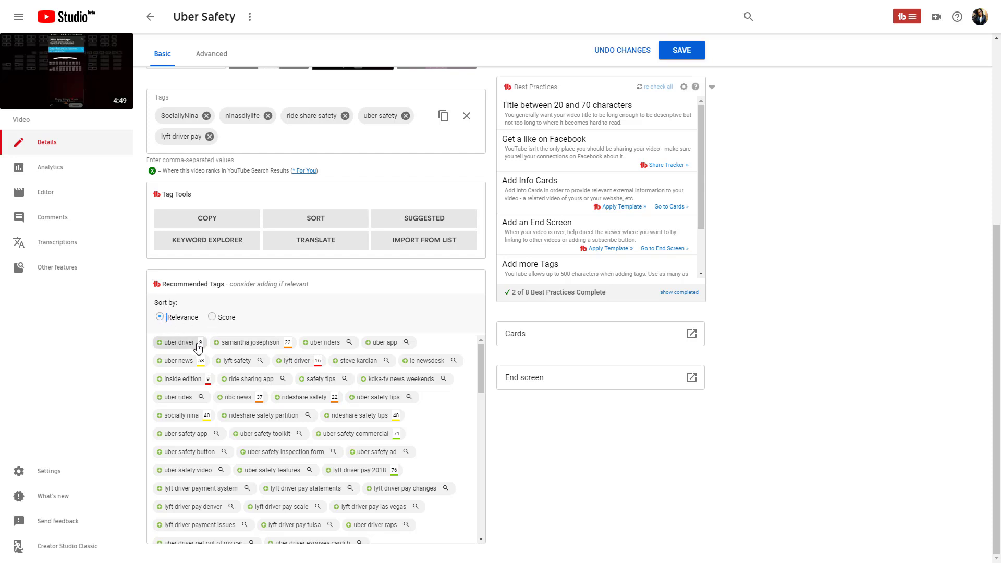
click(215, 320)
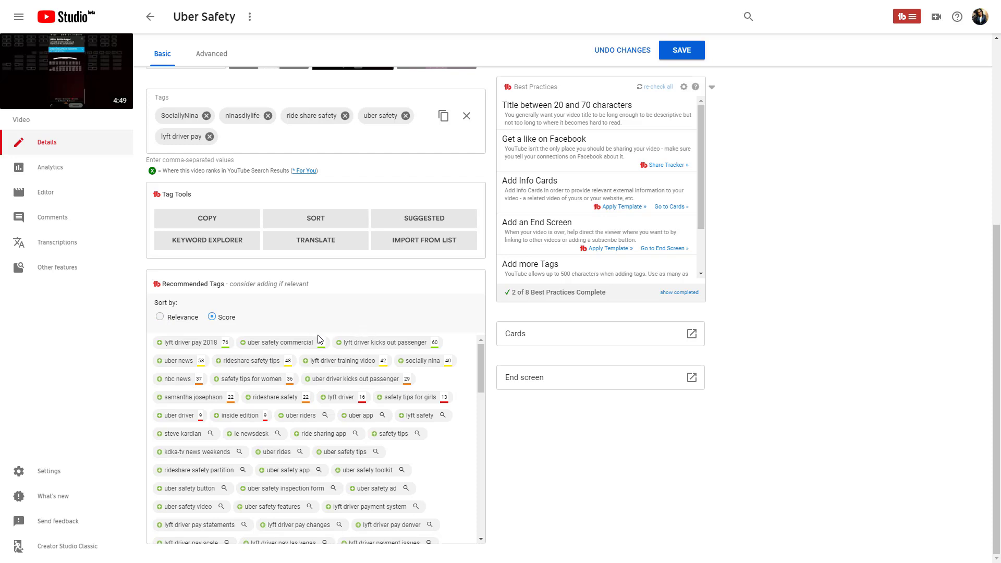
click(202, 345)
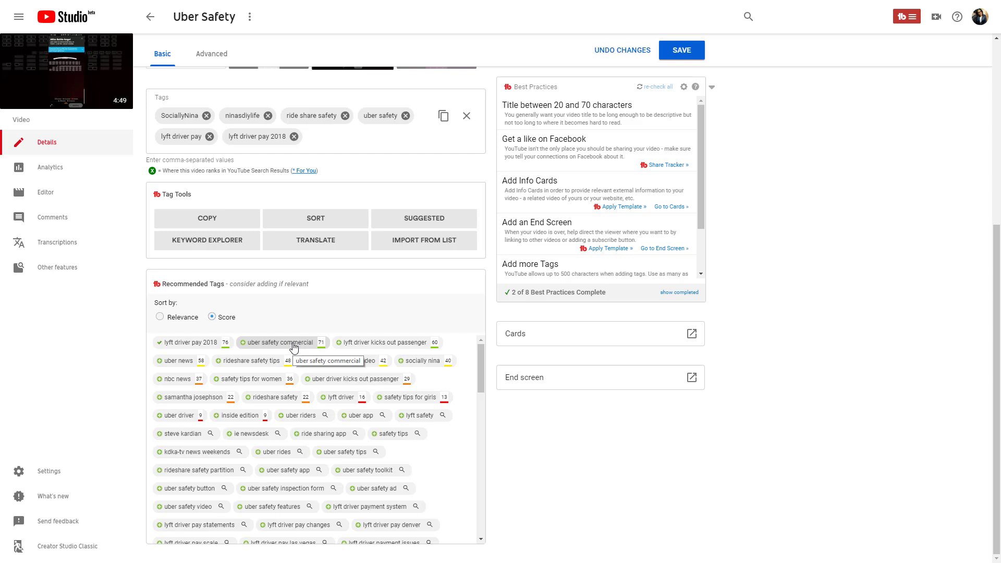
Add the tags 'uber safety app' from related search terms and 'uber safety tips for women 2019'.
click(332, 140)
text(uber)
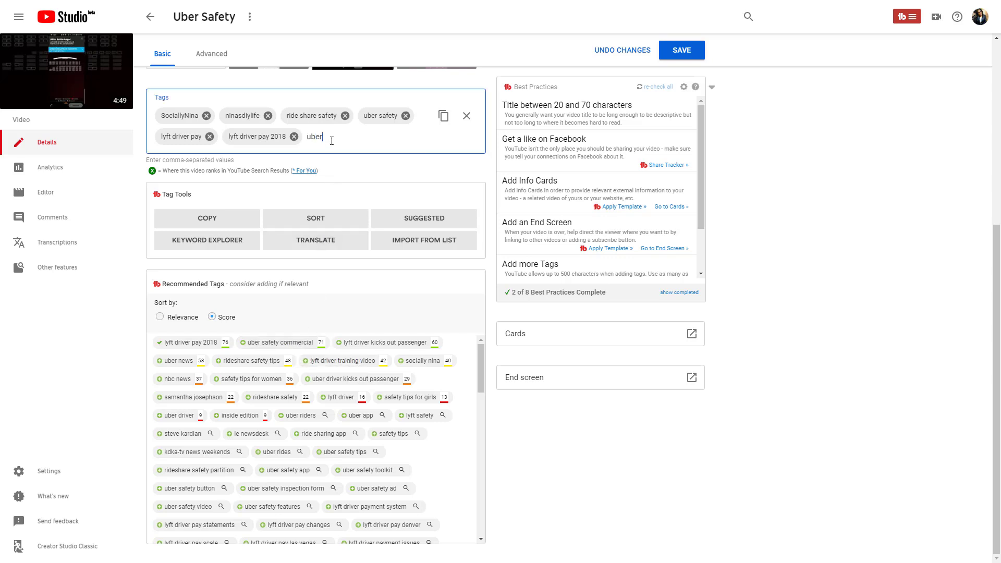
text( safety)
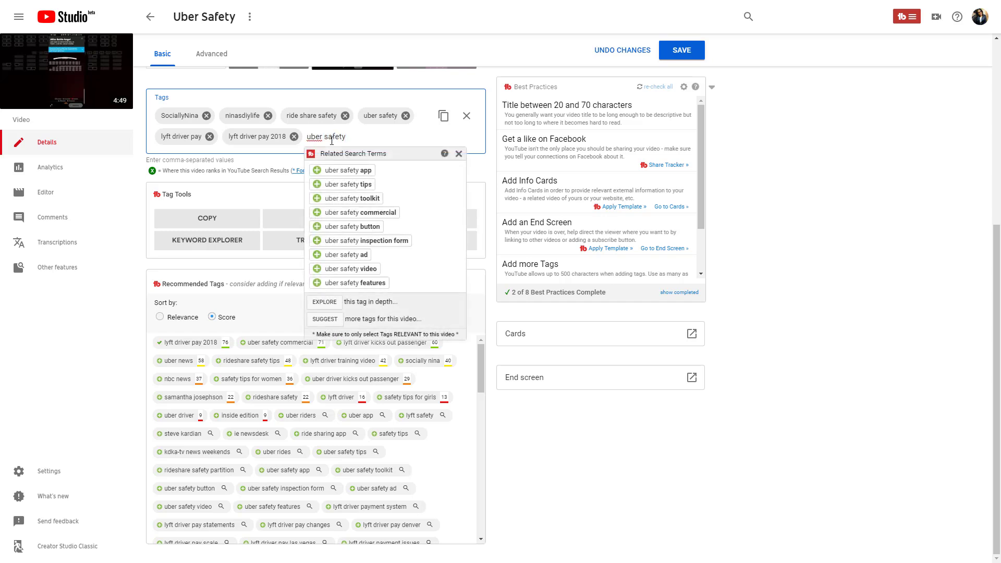
text( for)
click(348, 171)
click(297, 156)
text(ub)
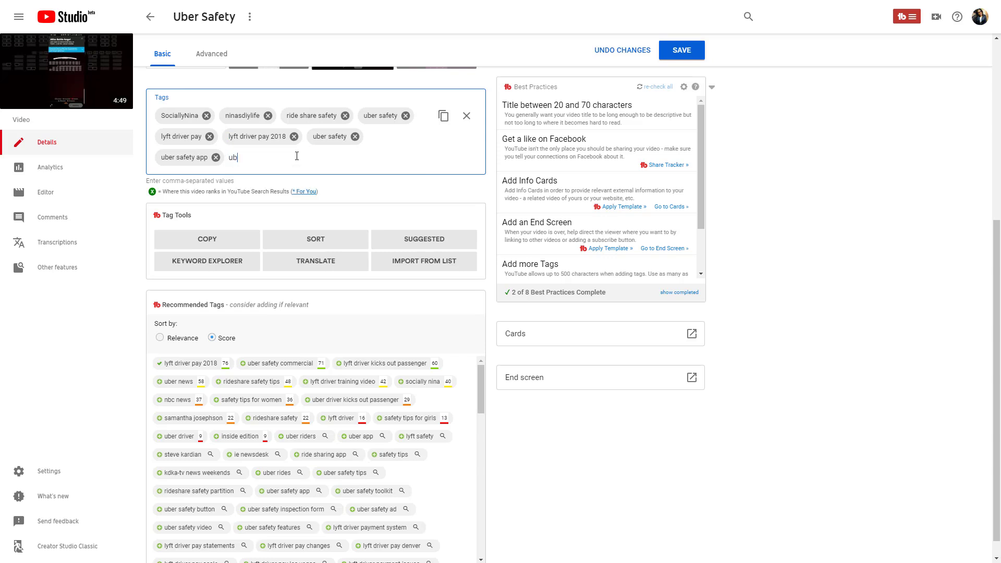
text(er safety tips for women 2019)
key(Return)
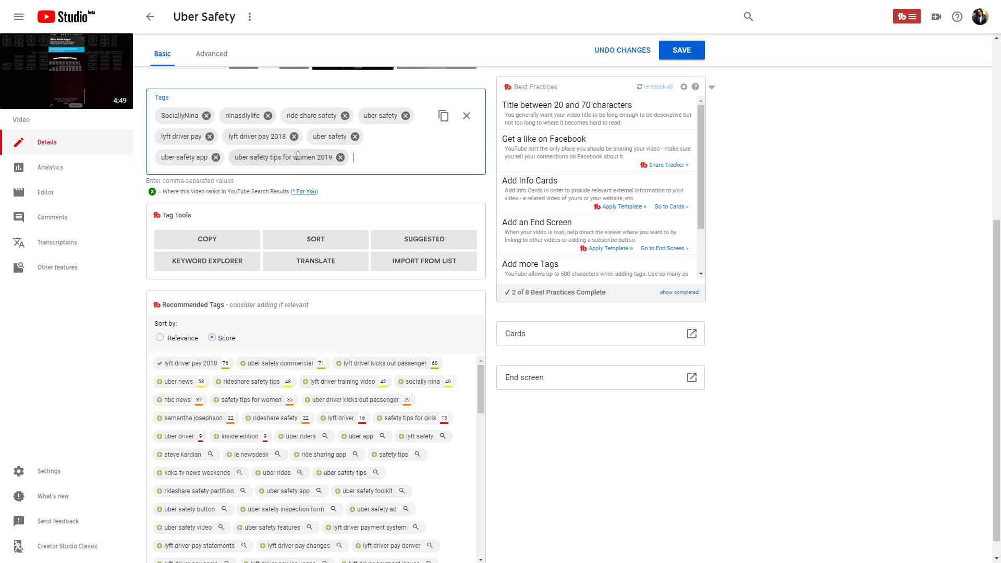
Switch the recommended-tag sort to Relevance and back to Score, then launch Keyword Explorer from Tag Tools.
click(168, 338)
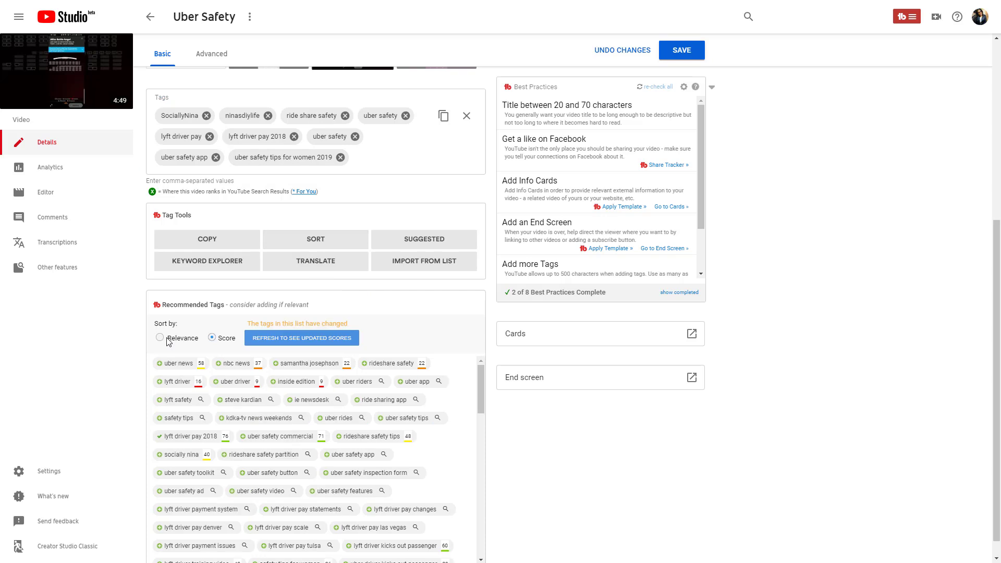
click(276, 340)
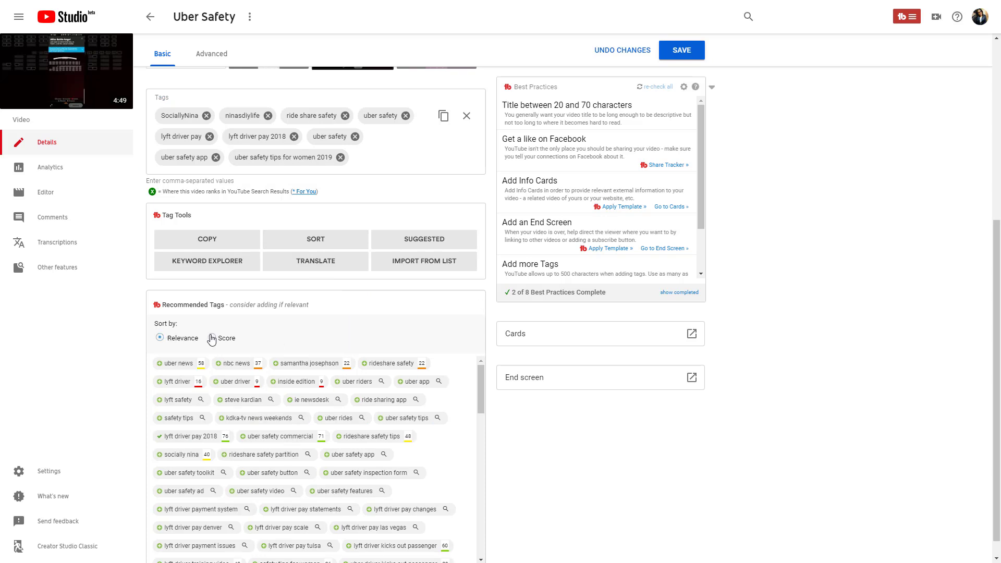
drag(208, 340, 247, 342)
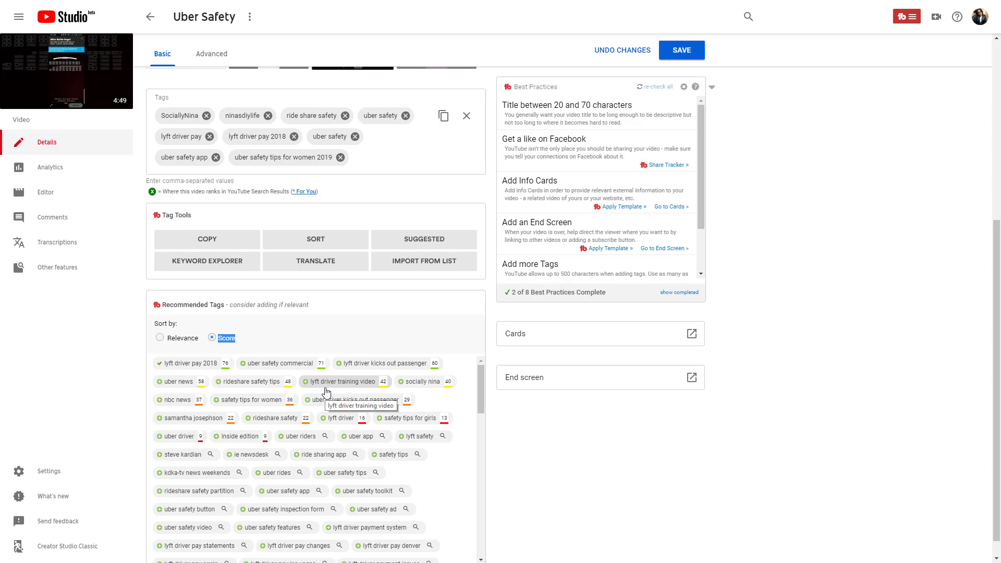
click(230, 263)
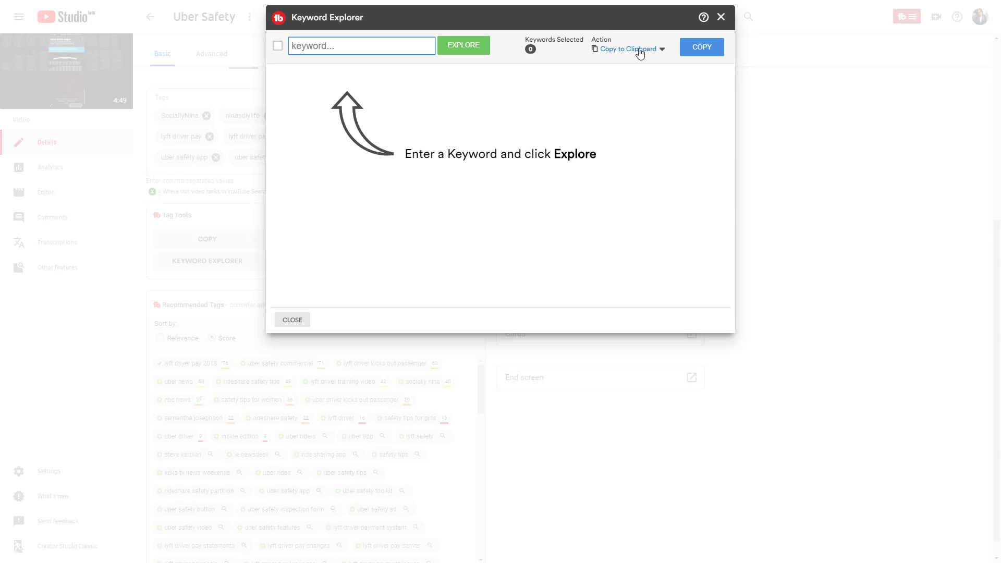
Analyze 'ride share safety' in Keyword Explorer (Excellent, 86), copy it, and close the explorer.
text(uber )
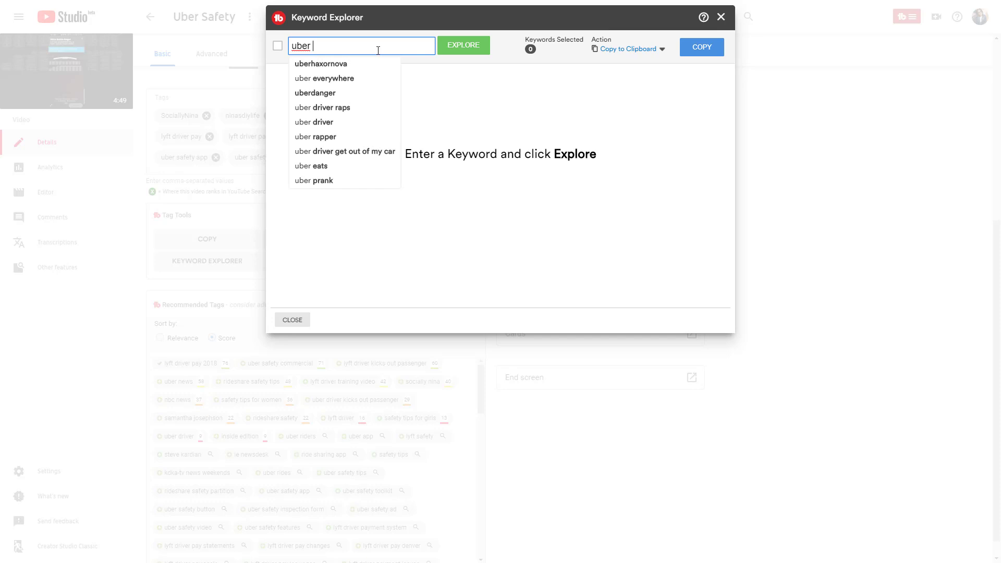
text(r)
key(BackSpace)
key(BackSpace)
key(BackSpace)
key(BackSpace)
key(BackSpace)
key(BackSpace)
text(ride share safety)
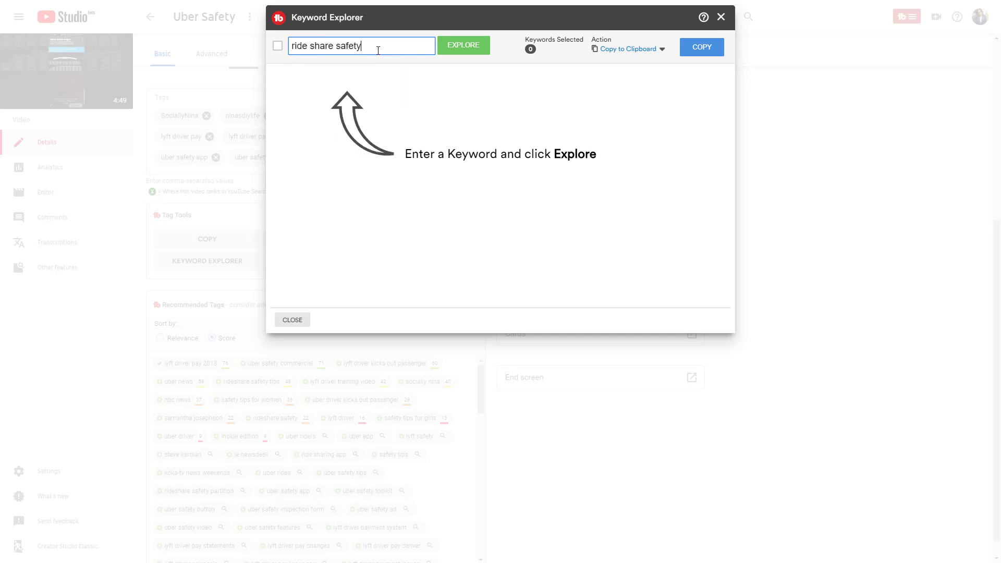
key(Return)
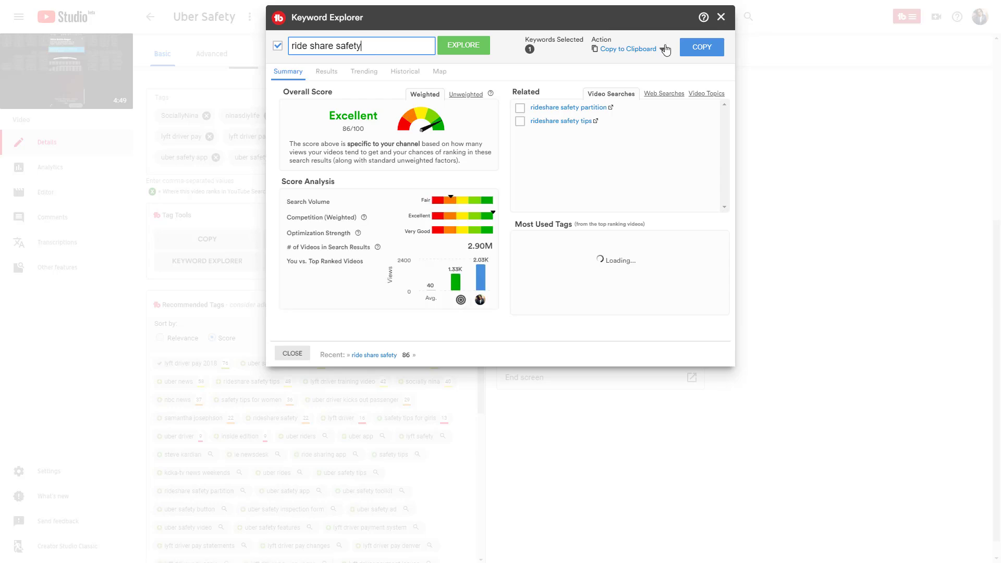
click(701, 47)
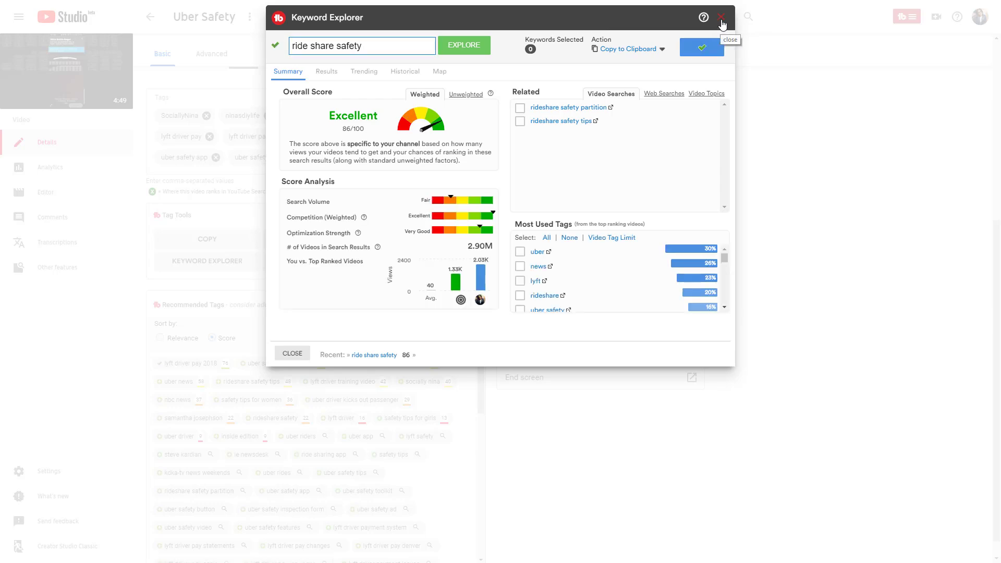
click(722, 24)
click(369, 156)
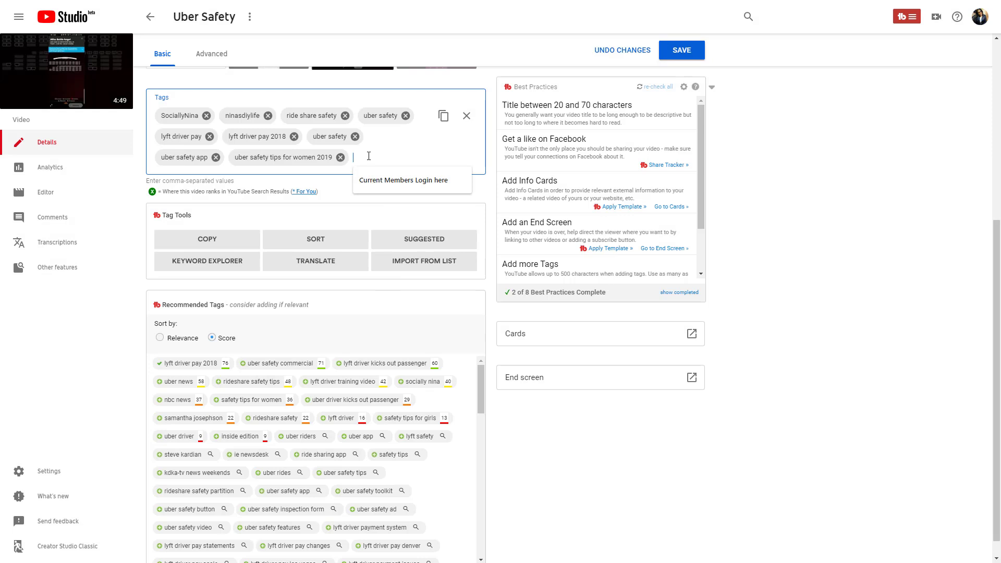
Paste 'ride share safety' as the final tag, then look over the title and description.
key(ctrl+v)
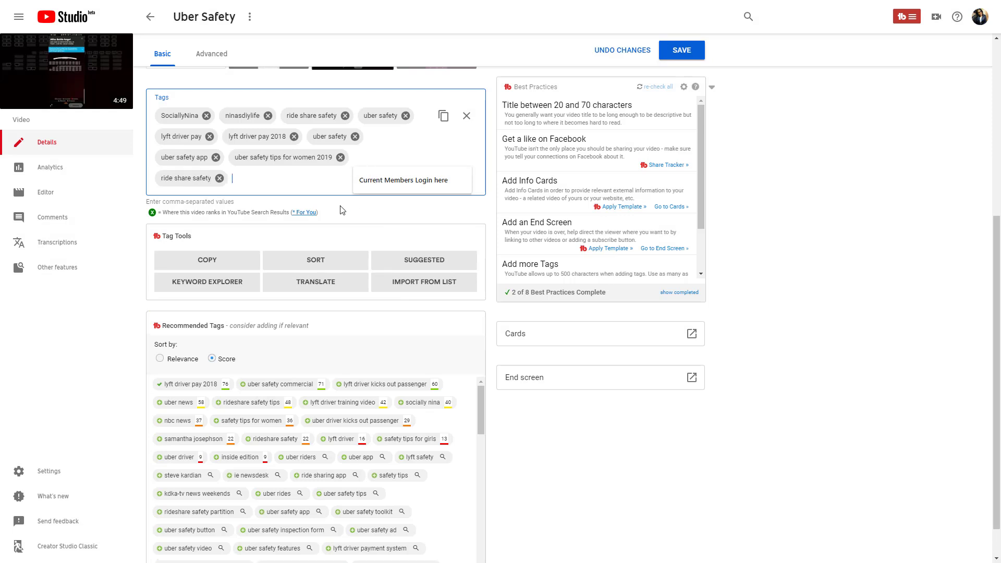
click(170, 362)
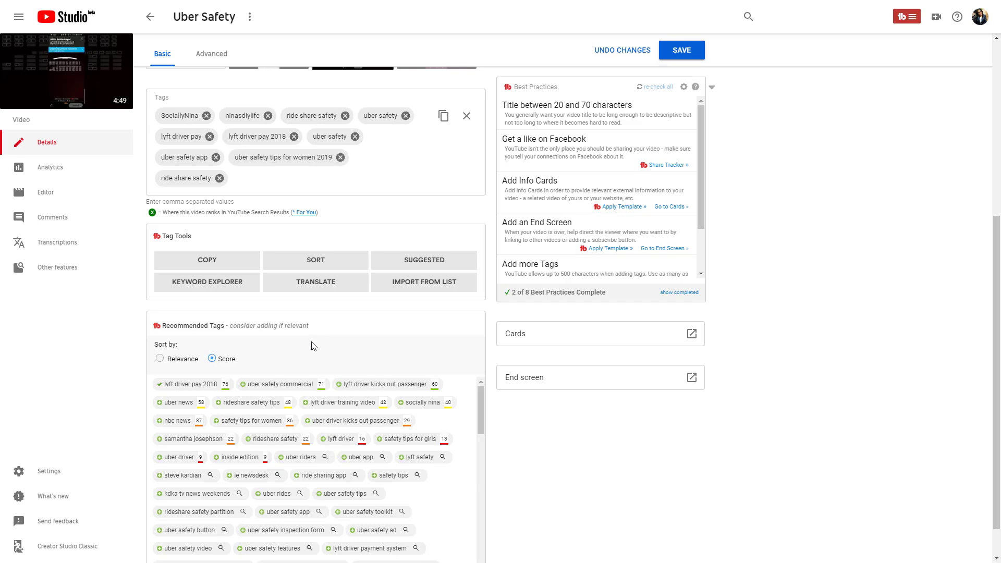
scroll(322, 324, up, 6)
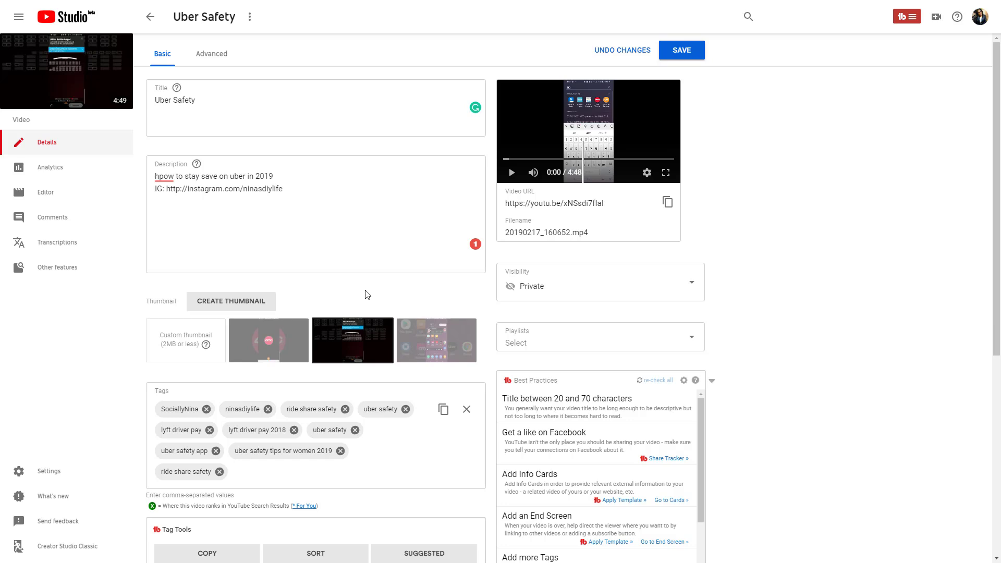
click(355, 107)
click(330, 225)
scroll(332, 232, down, 1)
scroll(334, 240, down, 3)
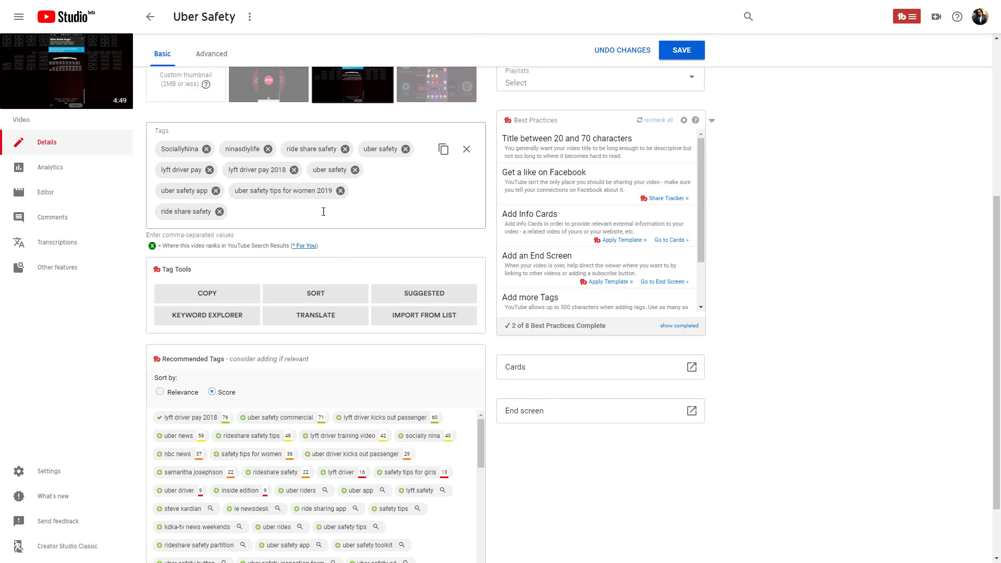
click(320, 218)
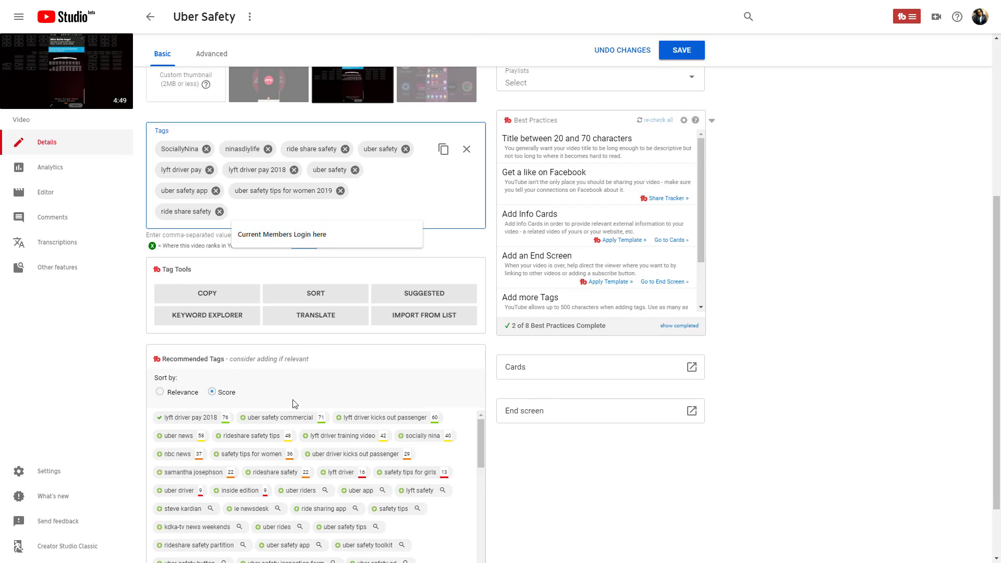